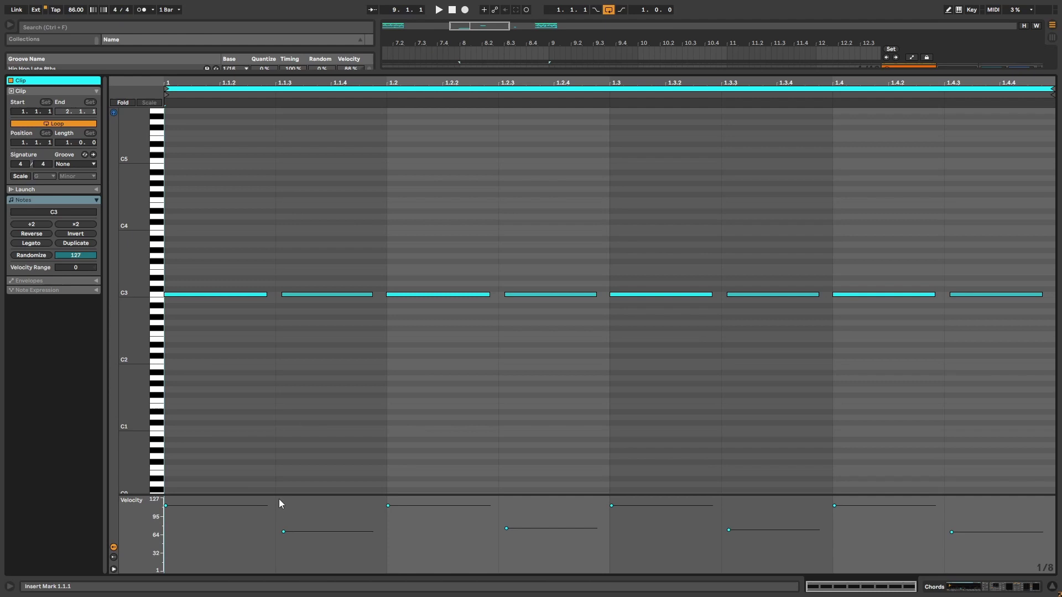
# Enlarge the velocity lane of the eighth-note C3 example so velocities show taller.
pyautogui.moveTo(284, 495); pyautogui.dragTo(292, 370)
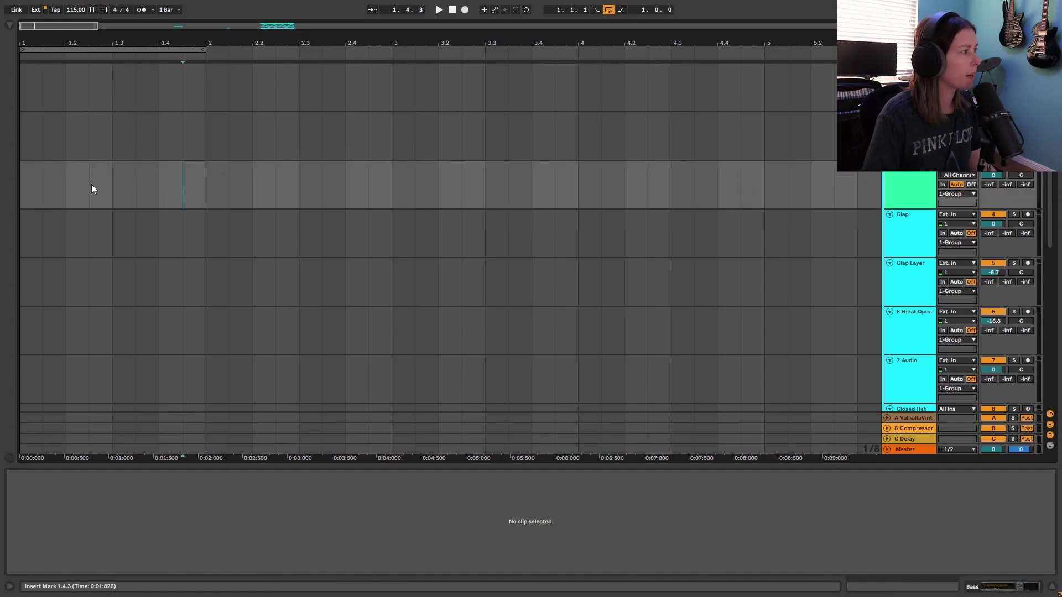
# Create a one-bar MIDI clip on the Kick track with kick notes on beats 1–4.
pyautogui.moveTo(20, 147); pyautogui.dragTo(166, 150)
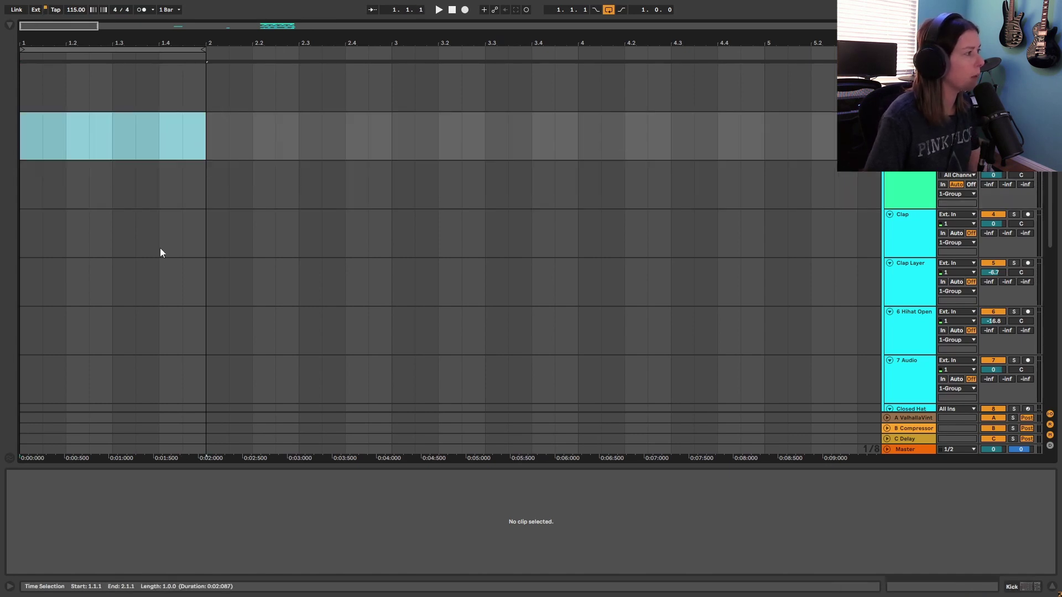
pyautogui.hotkey('ctrl', 'shift', 'm')
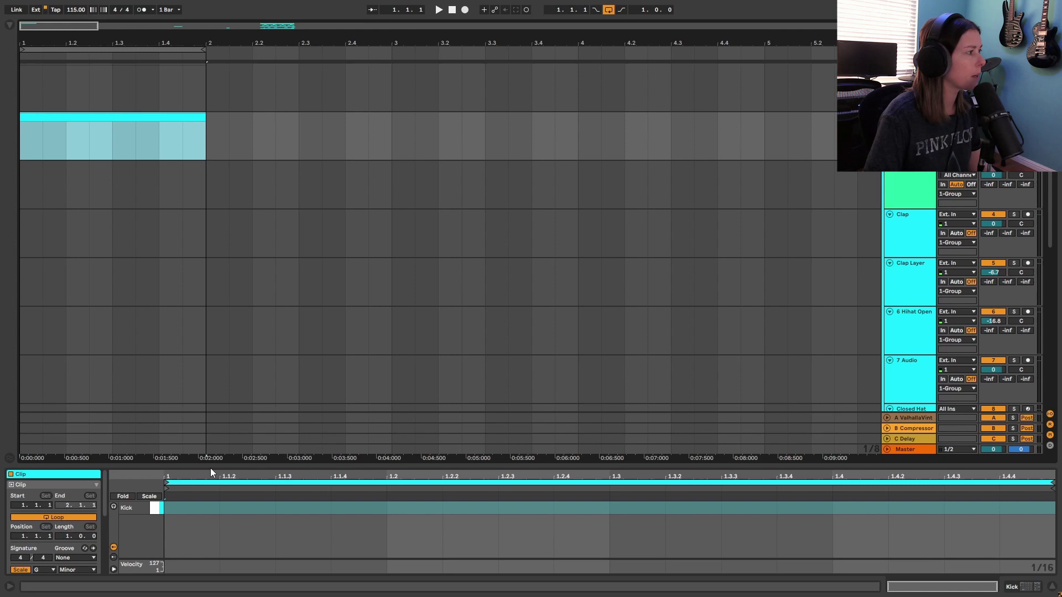
pyautogui.moveTo(210, 469); pyautogui.dragTo(204, 316)
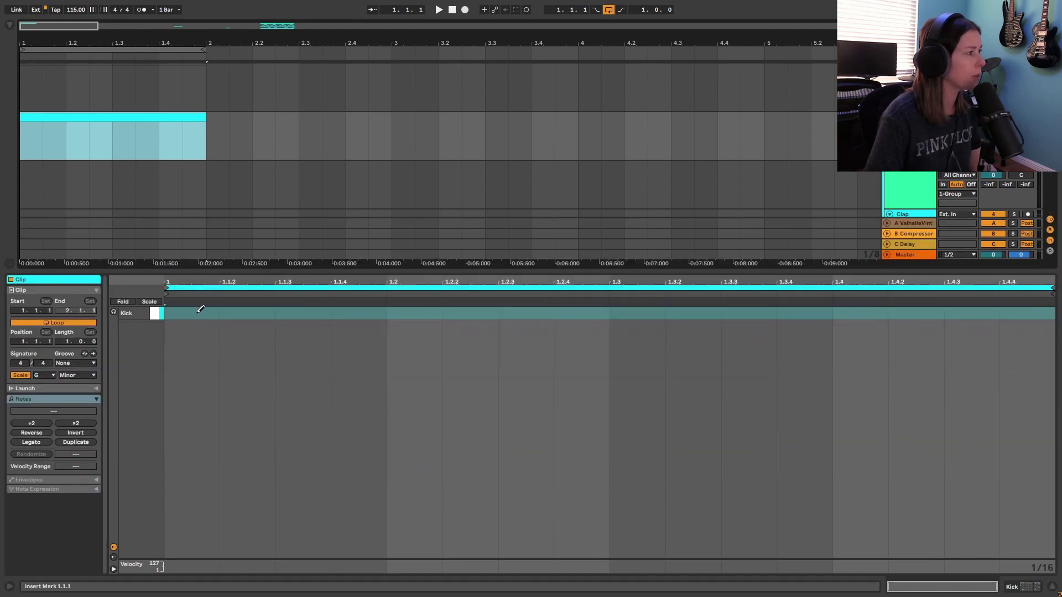
pyautogui.click(199, 312)
pyautogui.click(414, 313)
pyautogui.click(646, 312)
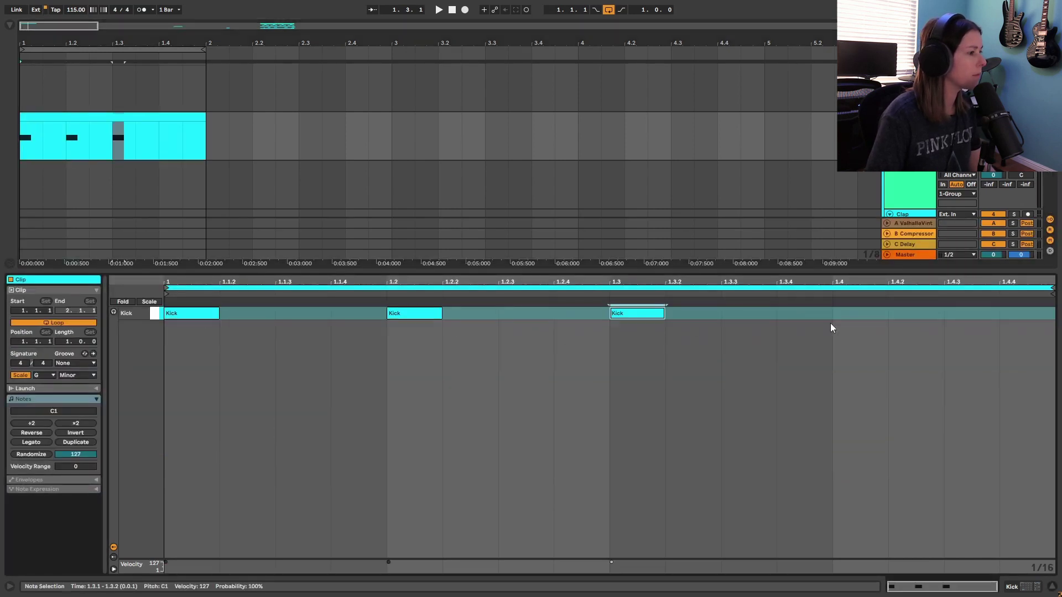
pyautogui.click(853, 313)
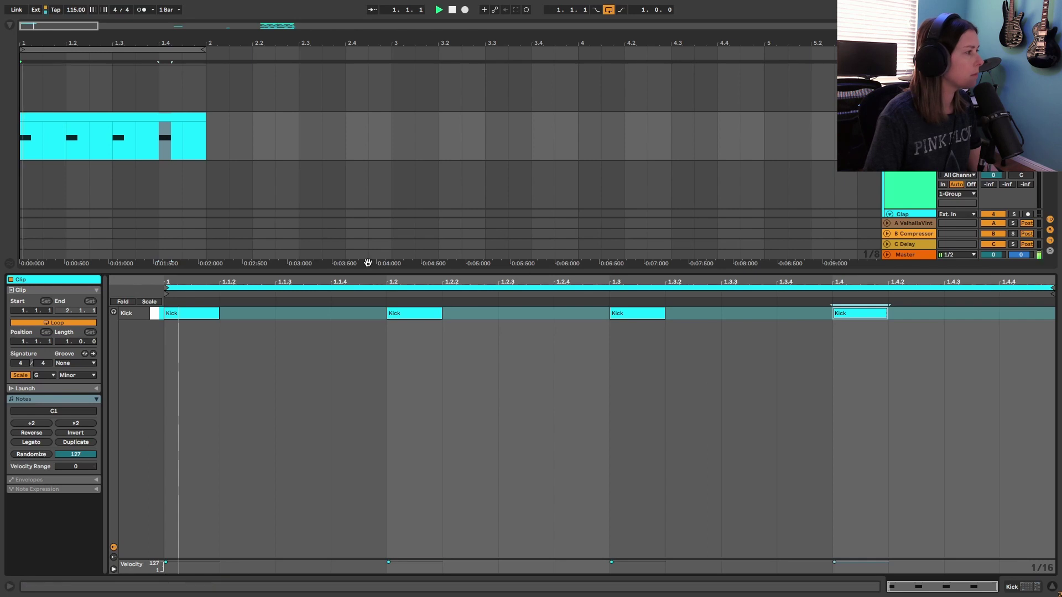
# Play back the four-beat kick pattern and search the library for 909 sounds.
pyautogui.hotkey('ctrl', 'alt', 'l')
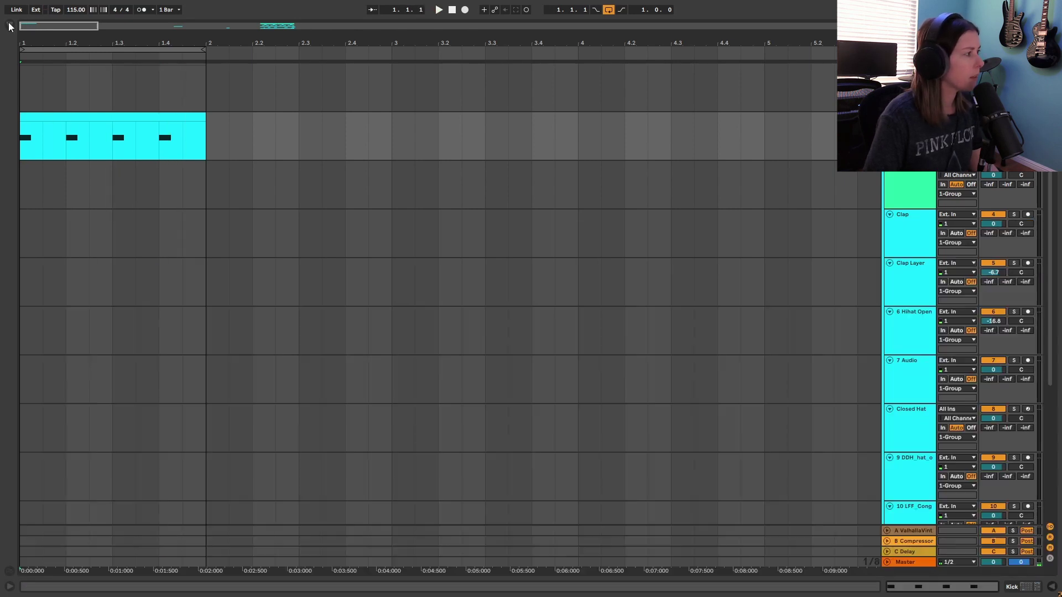
pyautogui.click(10, 27)
pyautogui.click(77, 28)
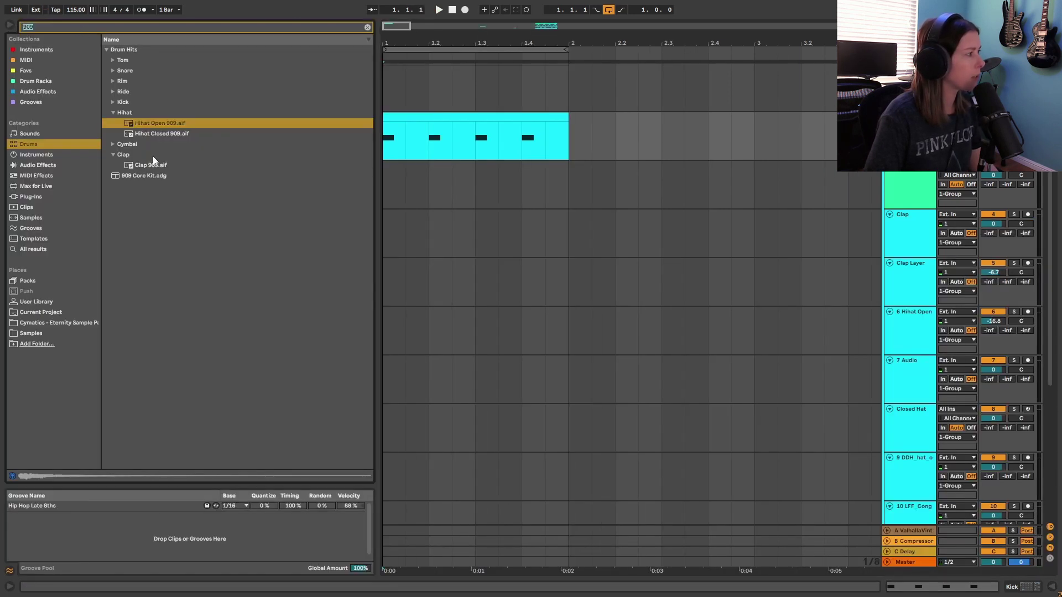
# Place Clap 909 on beats 2 and 4 of the Clap track and audition.
pyautogui.click(164, 166)
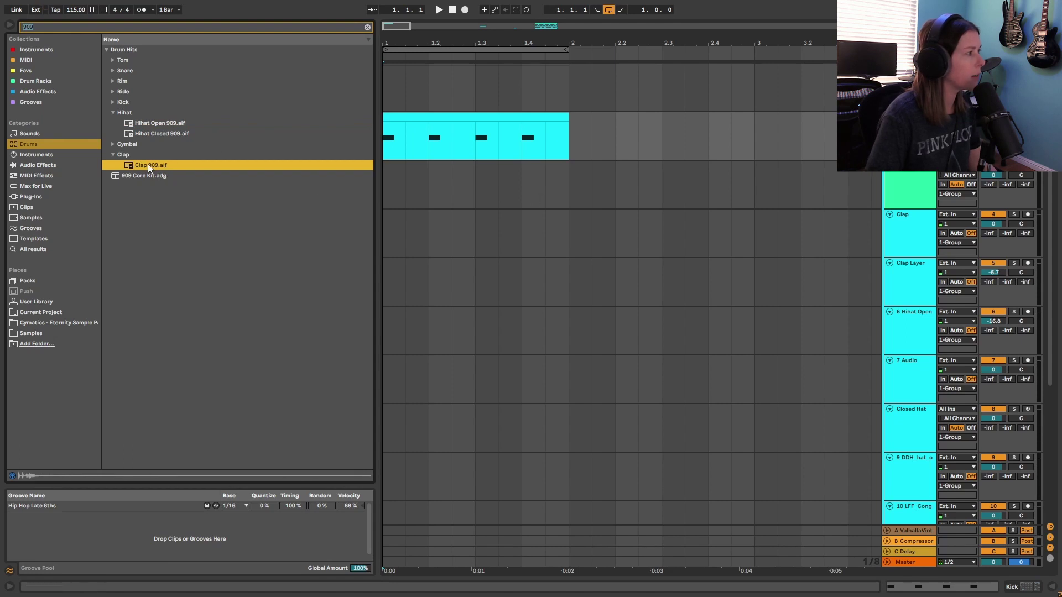
pyautogui.moveTo(283, 160)
pyautogui.mouseDown()
pyautogui.moveTo(410, 239)
pyautogui.moveTo(430, 238)
pyautogui.mouseUp()
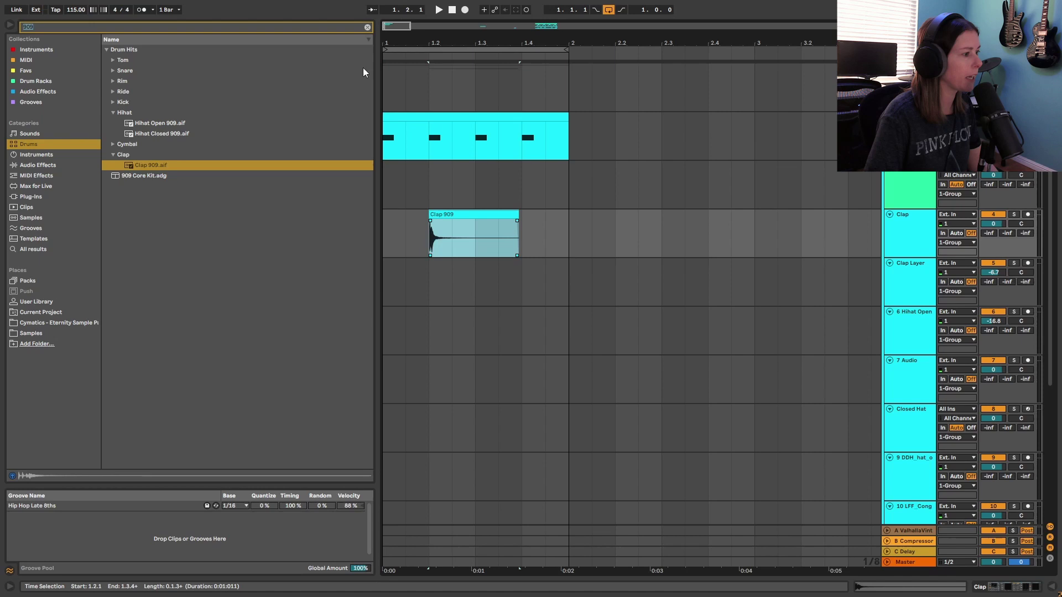
pyautogui.hotkey('ctrl', 'alt', 'b')
pyautogui.moveTo(141, 224); pyautogui.dragTo(319, 221)
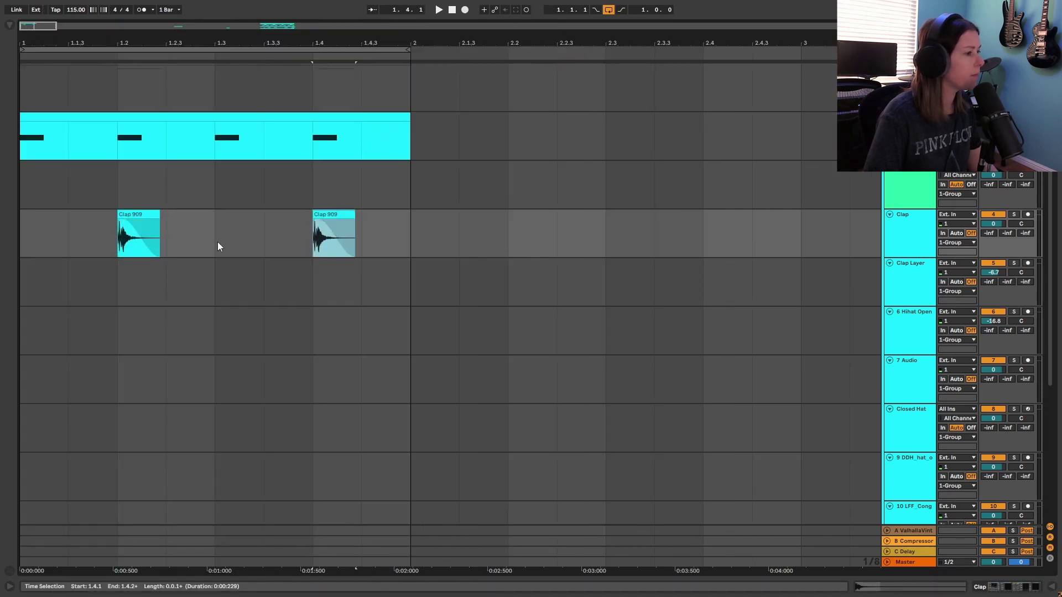
pyautogui.press('space')
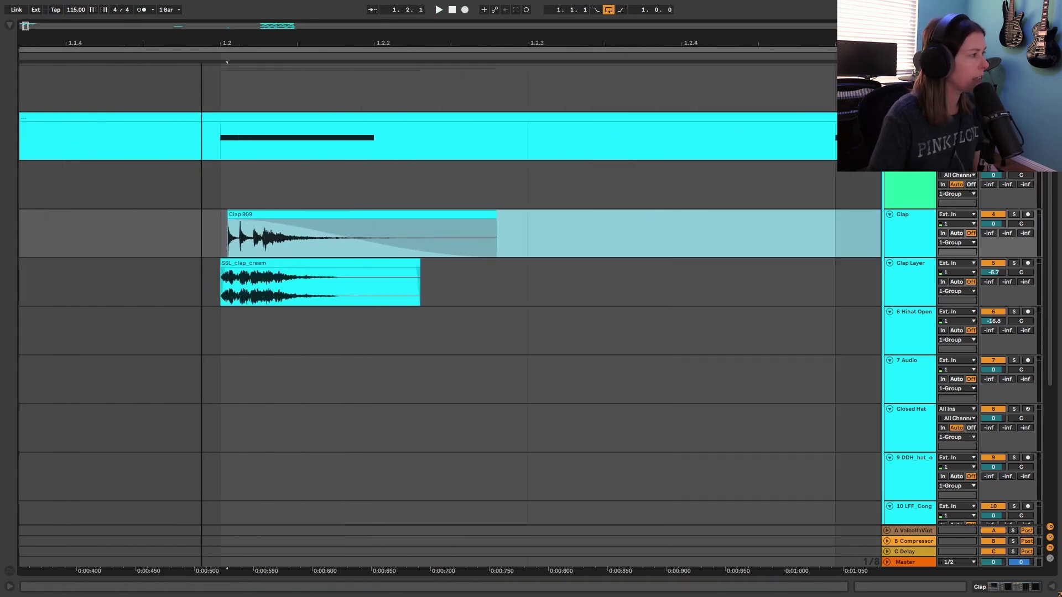
# Layer SSL_clap_cream under the claps with aligned starts, then select the open hi-hat track.
pyautogui.moveTo(233, 42); pyautogui.dragTo(232, 48)
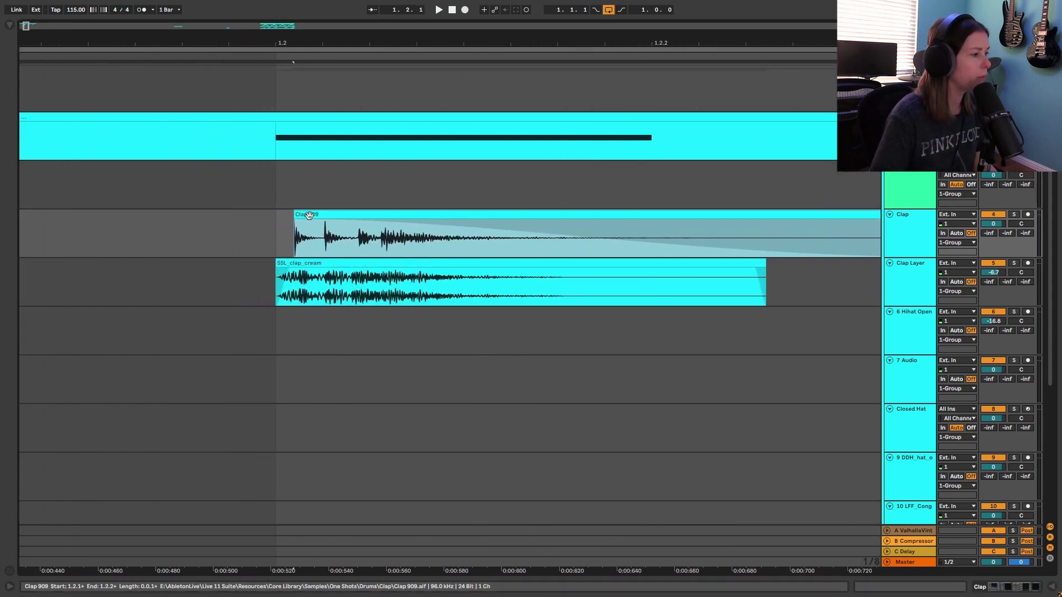
pyautogui.moveTo(308, 215); pyautogui.dragTo(298, 218)
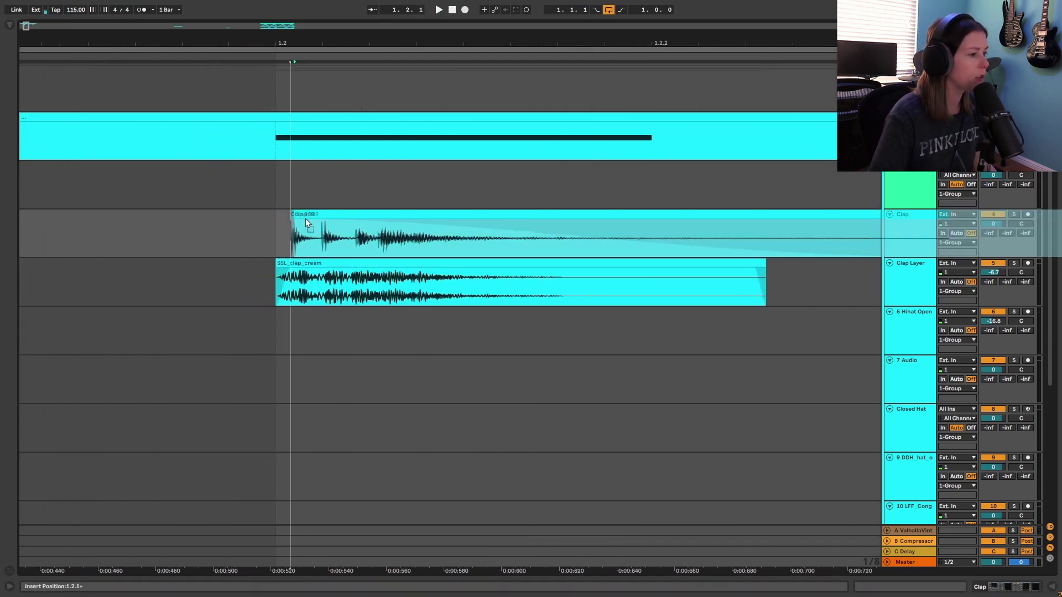
pyautogui.click(283, 265)
pyautogui.press('space')
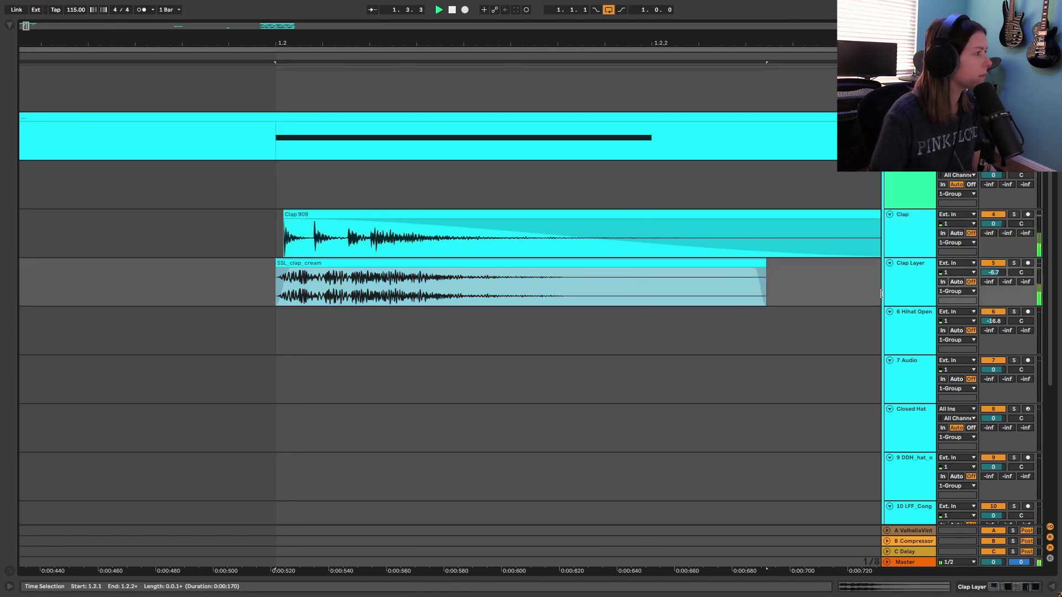
pyautogui.scroll(-2, 116, 315)
pyautogui.scroll(-3, 116, 315)
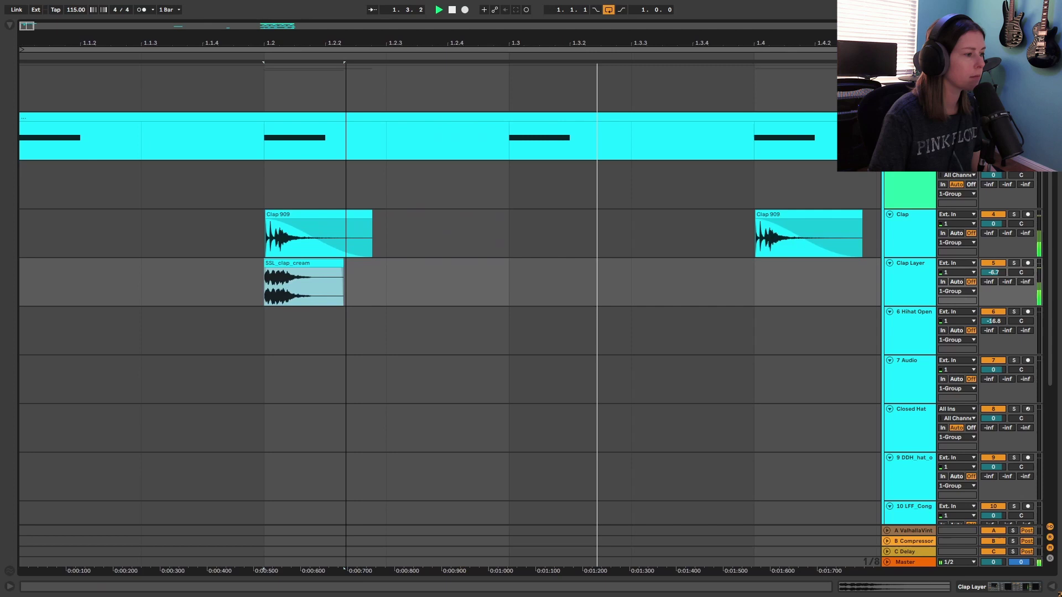
pyautogui.scroll(-3, 117, 316)
pyautogui.click(108, 315)
pyautogui.click(39, 325)
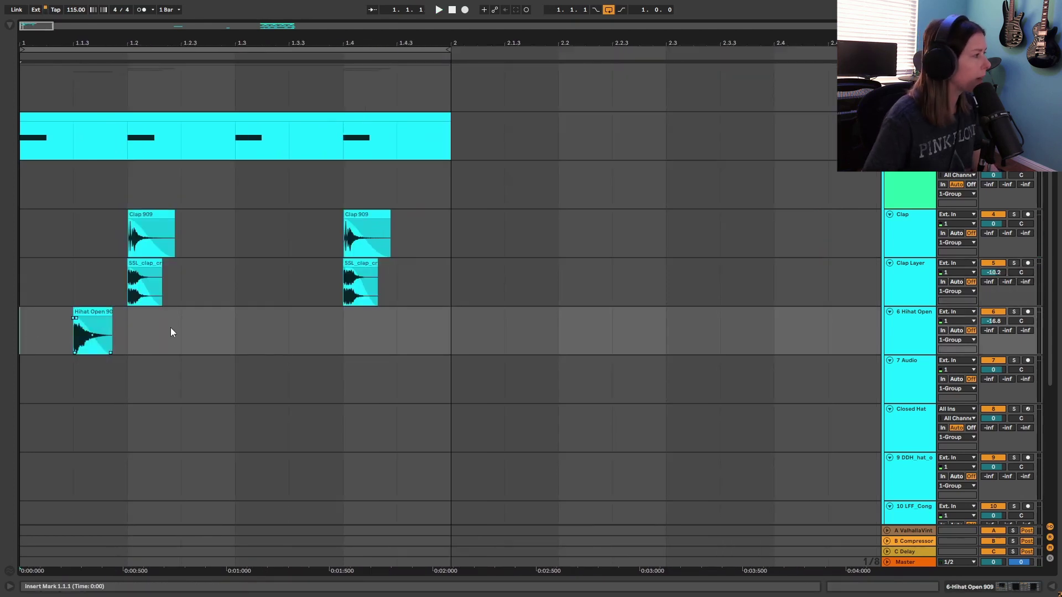
# Duplicate the open hi-hat beat across the bar so it hits every offbeat.
pyautogui.press('space')
pyautogui.moveTo(127, 333); pyautogui.dragTo(20, 332)
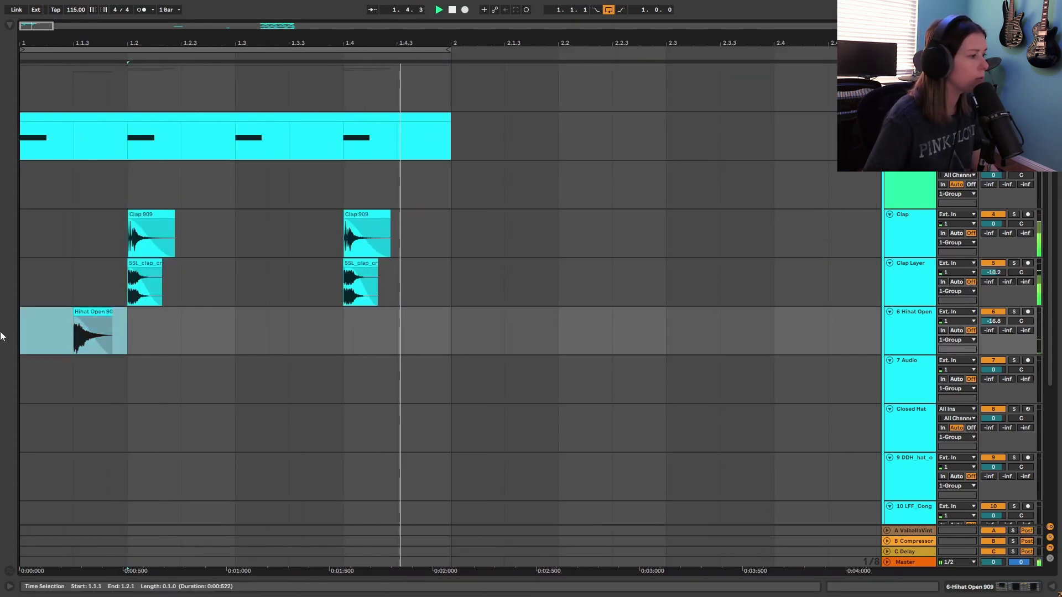
pyautogui.hotkey('ctrl', 'd')
pyautogui.hotkey('ctrl', 'd')
pyautogui.hotkey('ctrl', 'd')
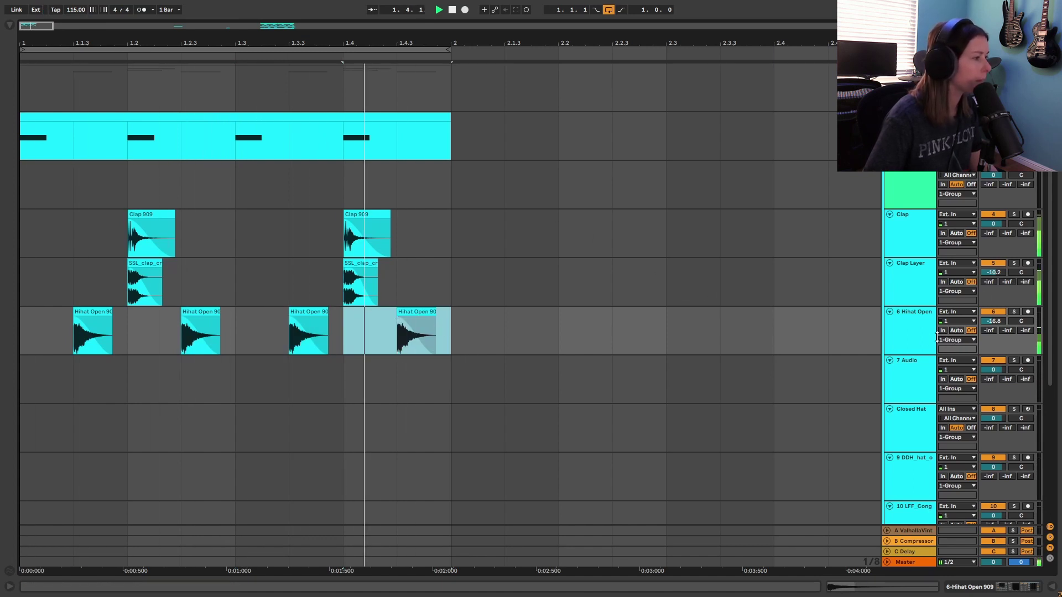
# Zoom in and set the arrangement grid to Fixed Grid 1/16.
pyautogui.press('z')
pyautogui.rightClick(271, 398)
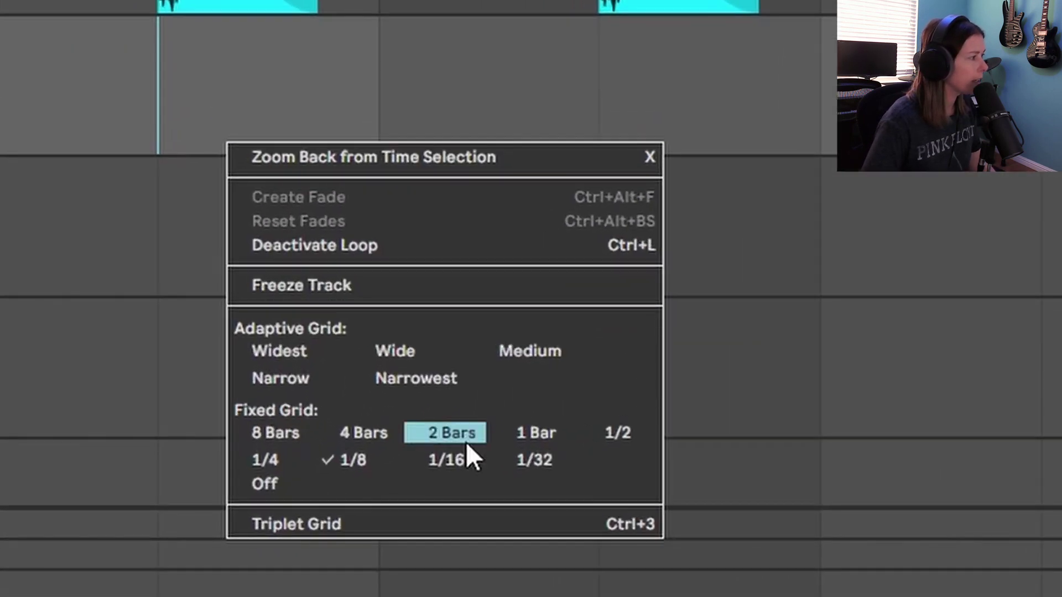
pyautogui.click(372, 500)
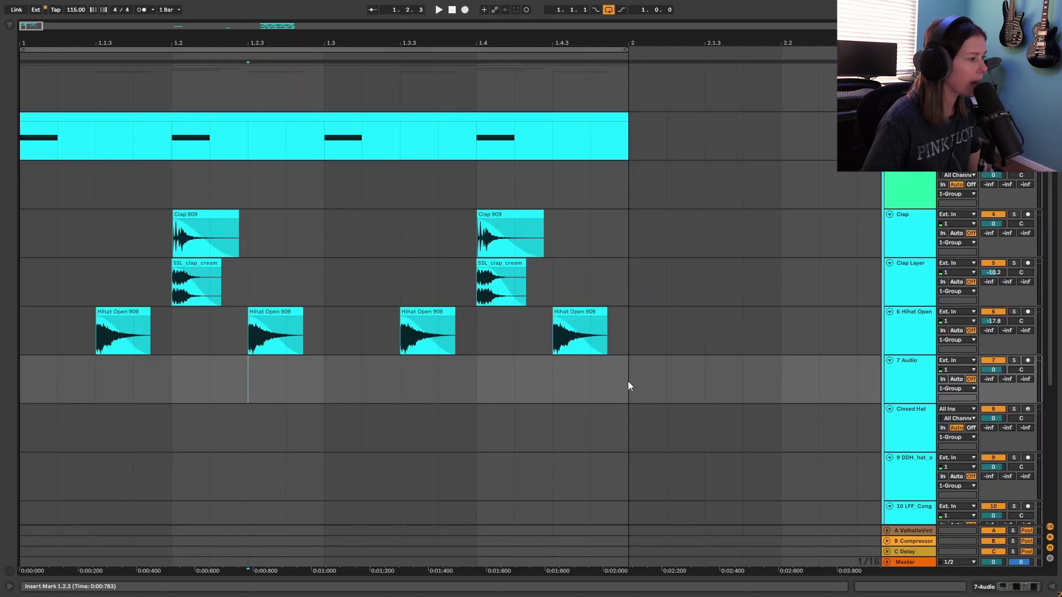
pyautogui.scroll(-1, 629, 381)
# Add C3 closed hat notes on the first two sixteenths and at 1.1.4, 1.2.4, 1.3.4, 1.4.2.
pyautogui.hotkey('ctrl', 'shift', 'm')
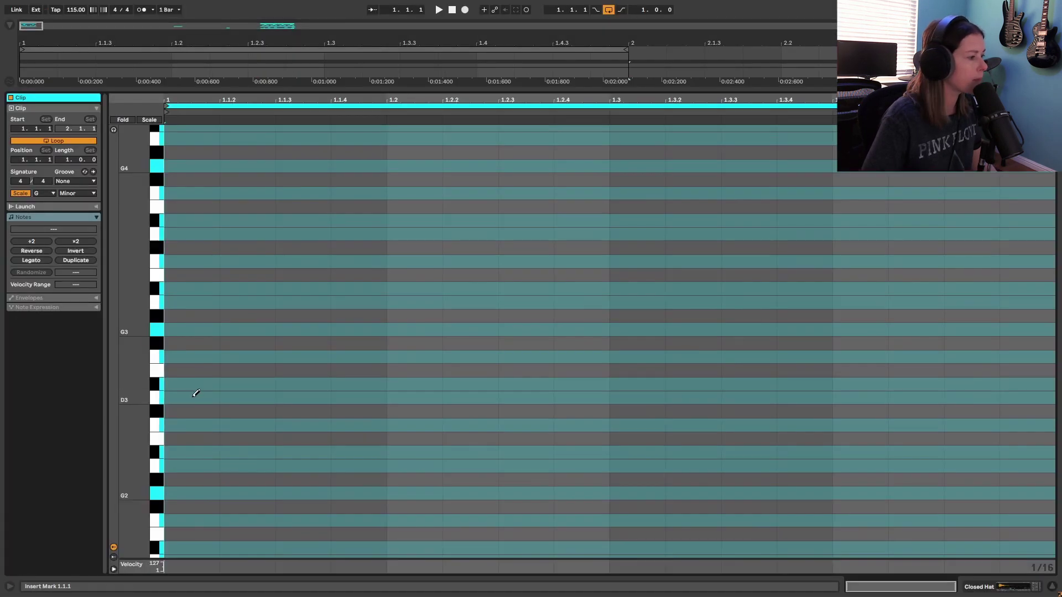
pyautogui.press('space')
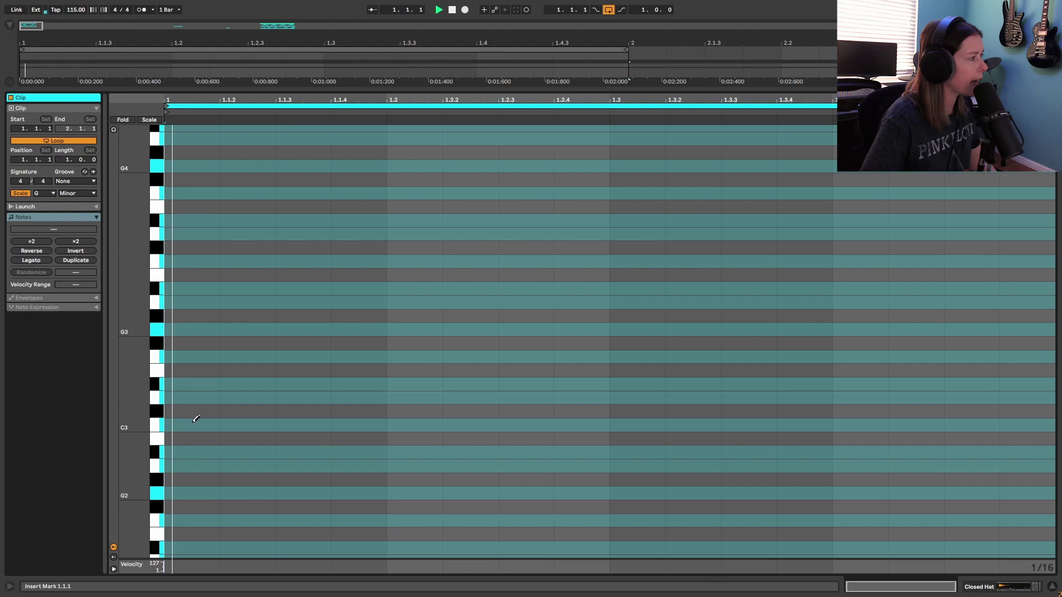
pyautogui.click(195, 424)
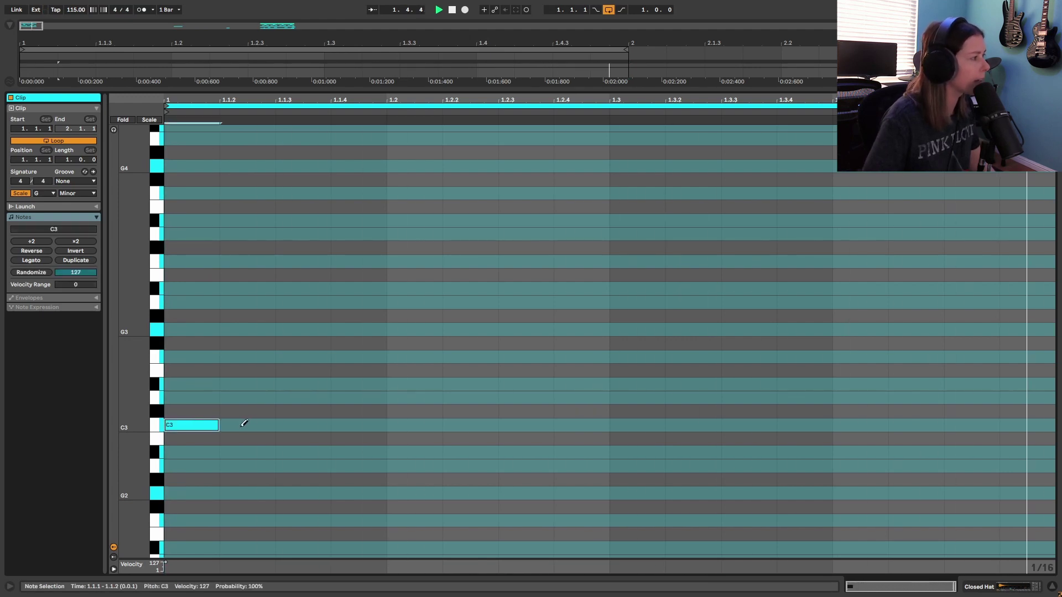
pyautogui.click(259, 424)
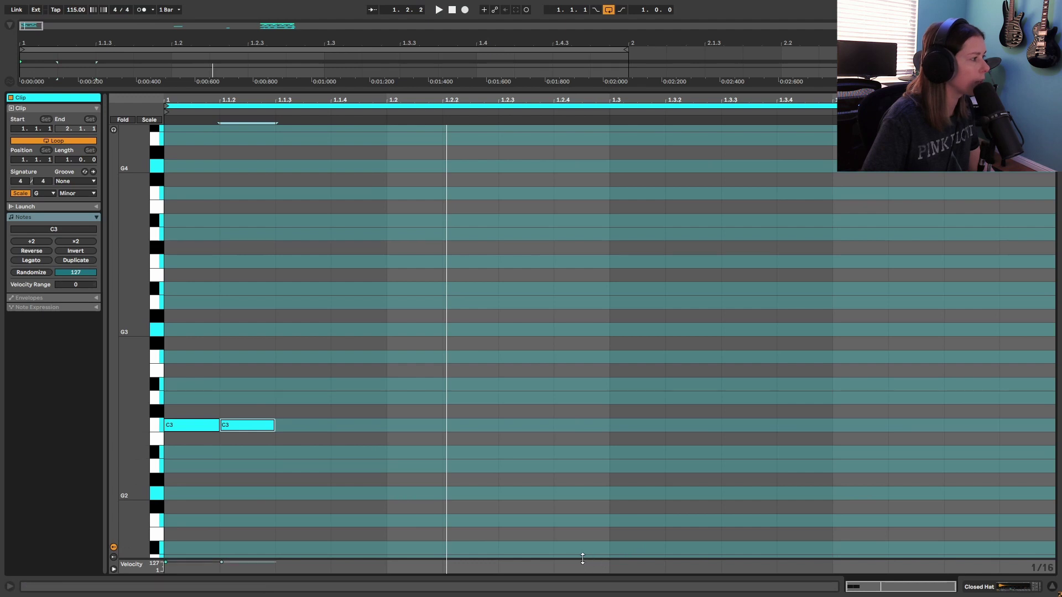
pyautogui.moveTo(582, 558)
pyautogui.mouseDown()
pyautogui.moveTo(580, 503)
pyautogui.moveTo(581, 527)
pyautogui.mouseUp()
pyautogui.click(369, 425)
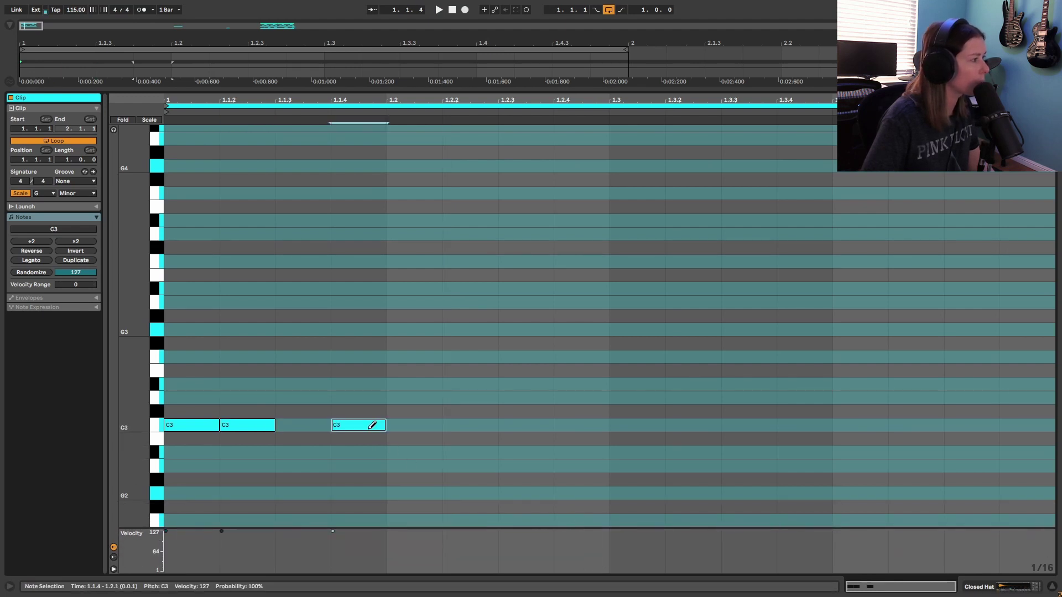
pyautogui.click(585, 425)
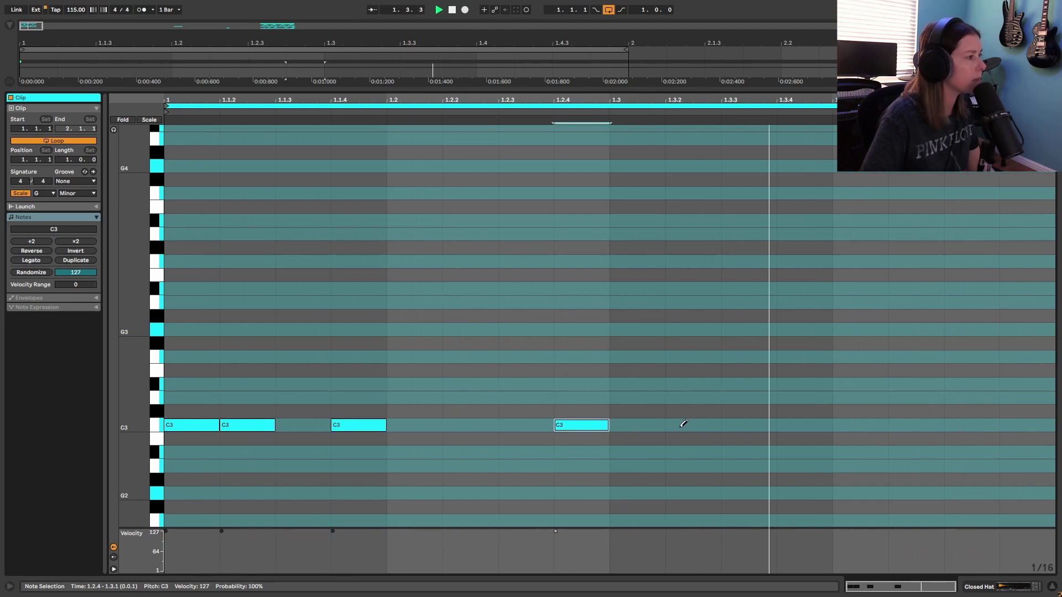
pyautogui.click(817, 425)
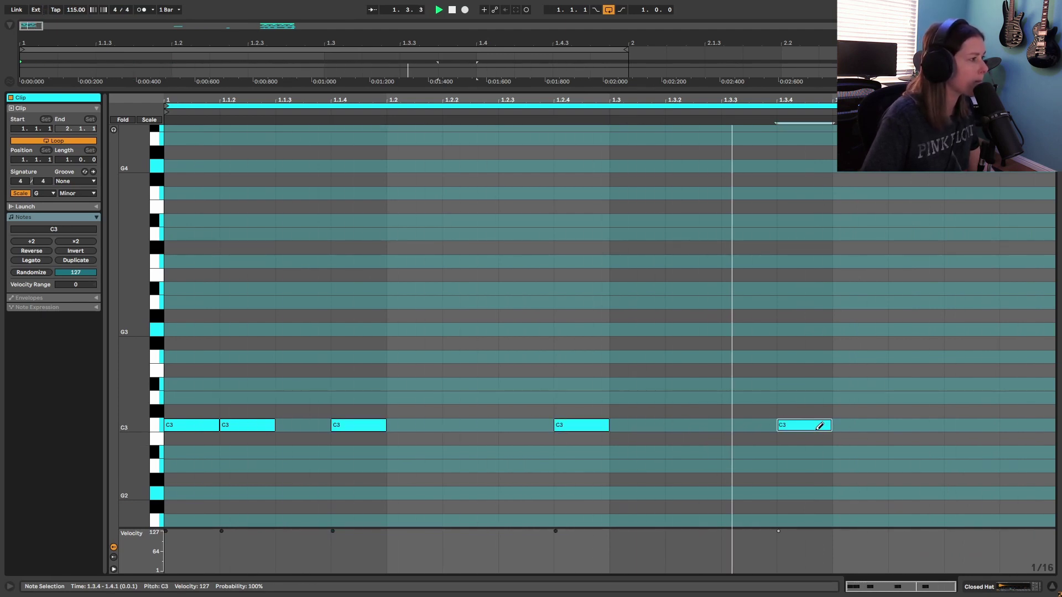
pyautogui.click(929, 425)
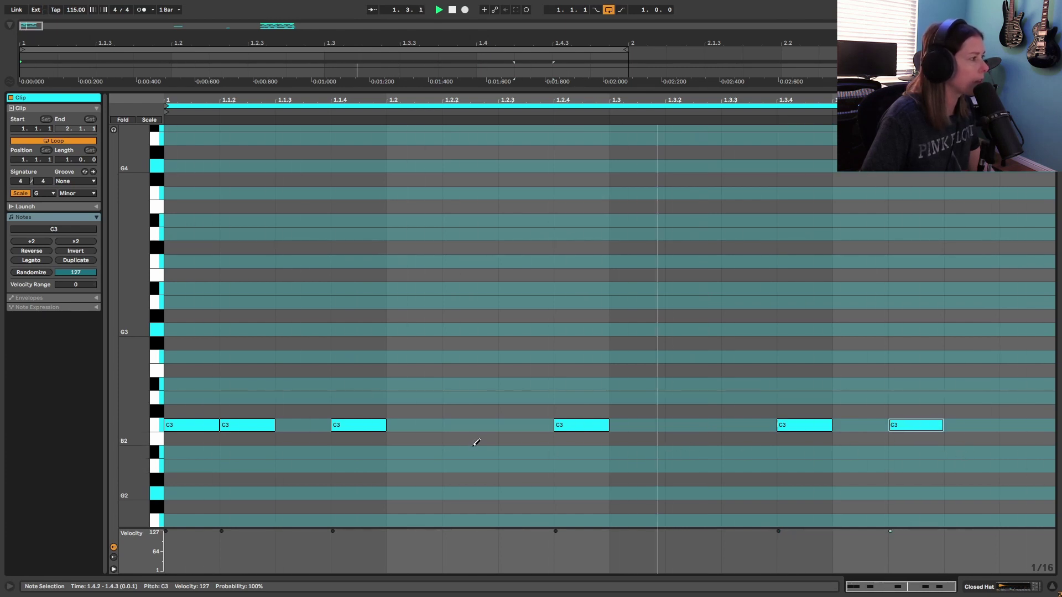
# Lower closed hat velocities to about 92, 48, 82 and 93.
pyautogui.click(193, 426)
pyautogui.press('space')
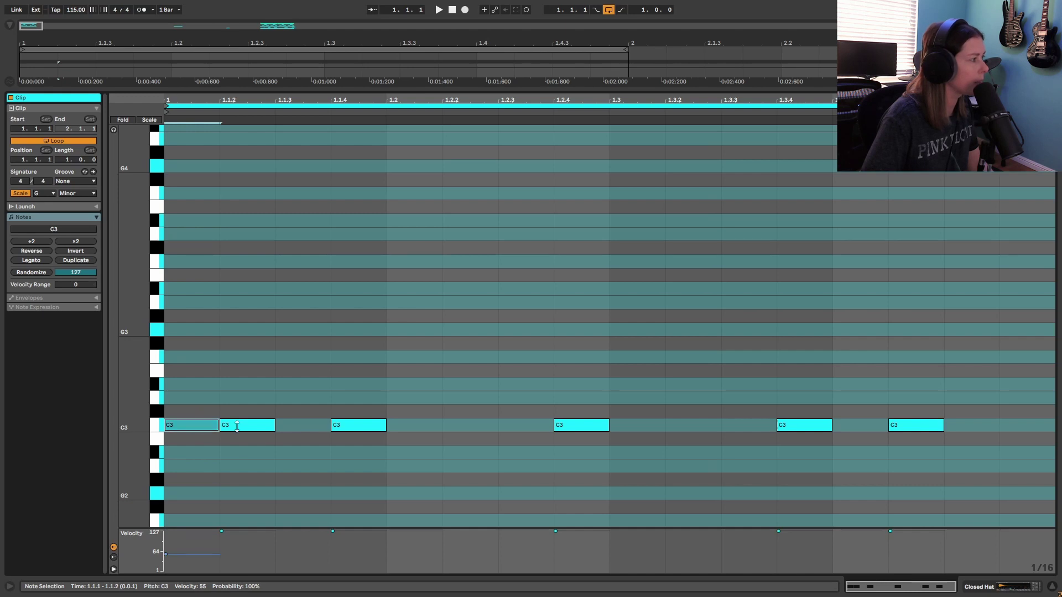
pyautogui.click(237, 425)
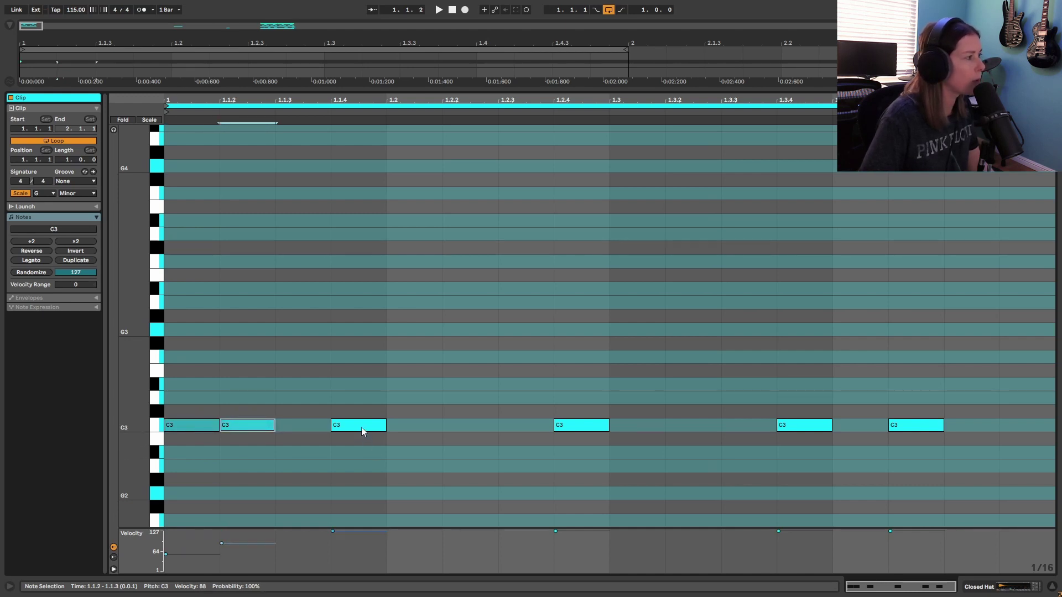
pyautogui.moveTo(362, 429); pyautogui.dragTo(362, 452)
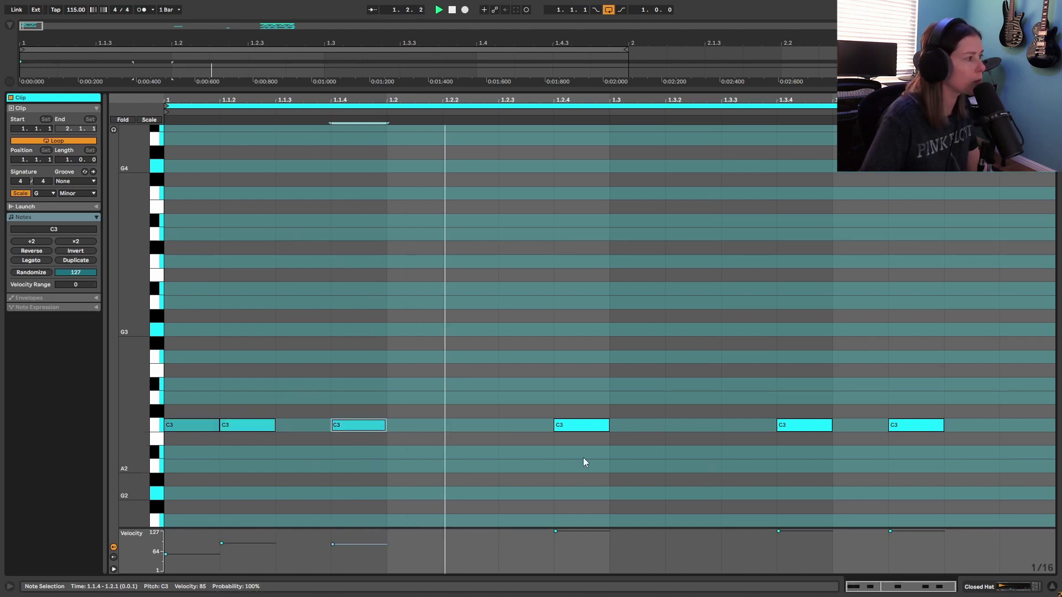
pyautogui.moveTo(592, 429); pyautogui.dragTo(592, 498)
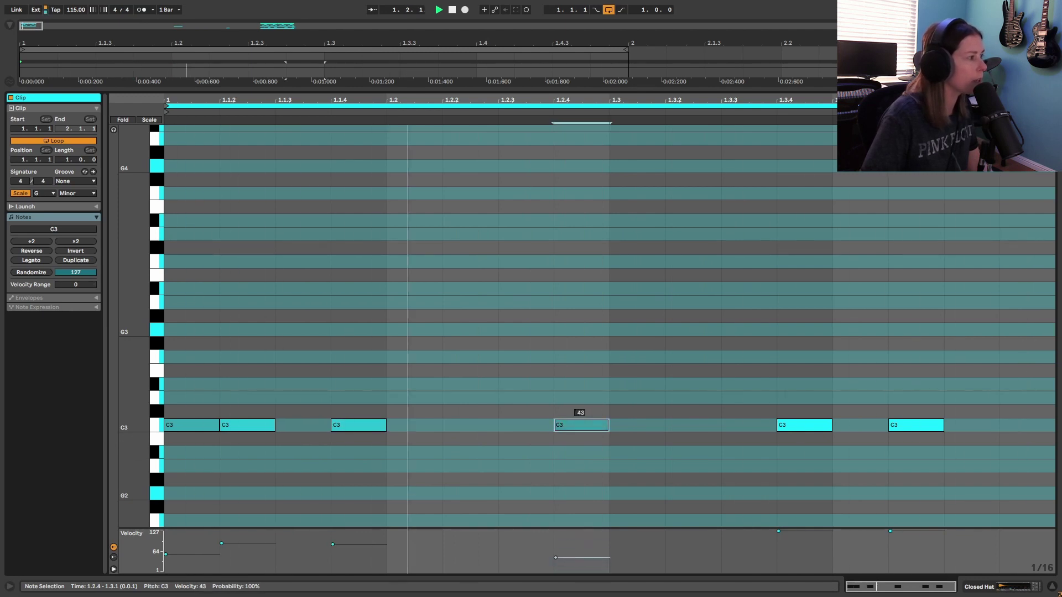
pyautogui.moveTo(581, 425); pyautogui.dragTo(676, 453)
pyautogui.moveTo(822, 427); pyautogui.dragTo(822, 456)
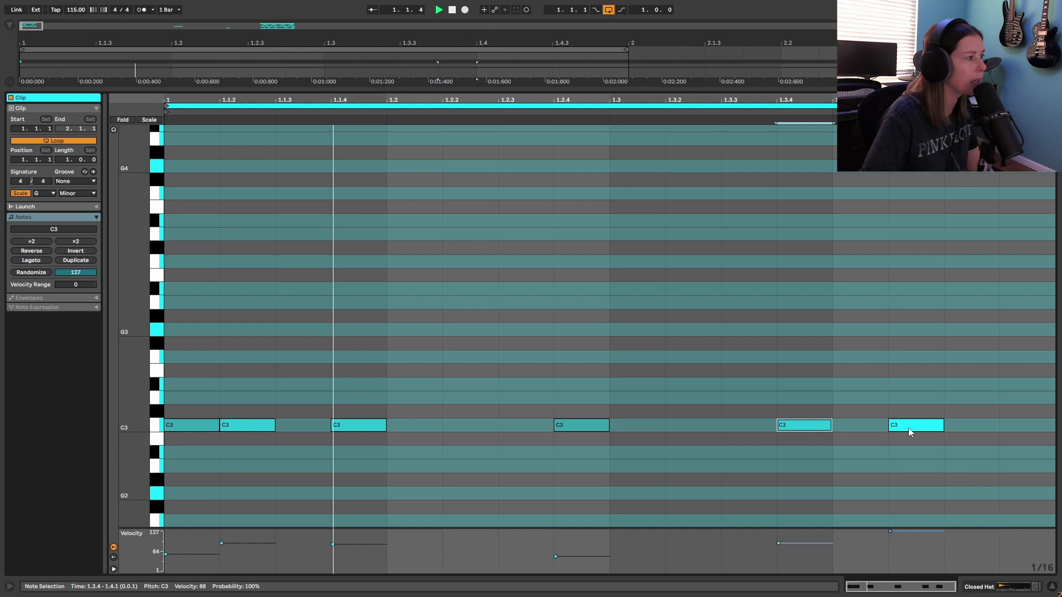
pyautogui.moveTo(913, 427); pyautogui.dragTo(912, 453)
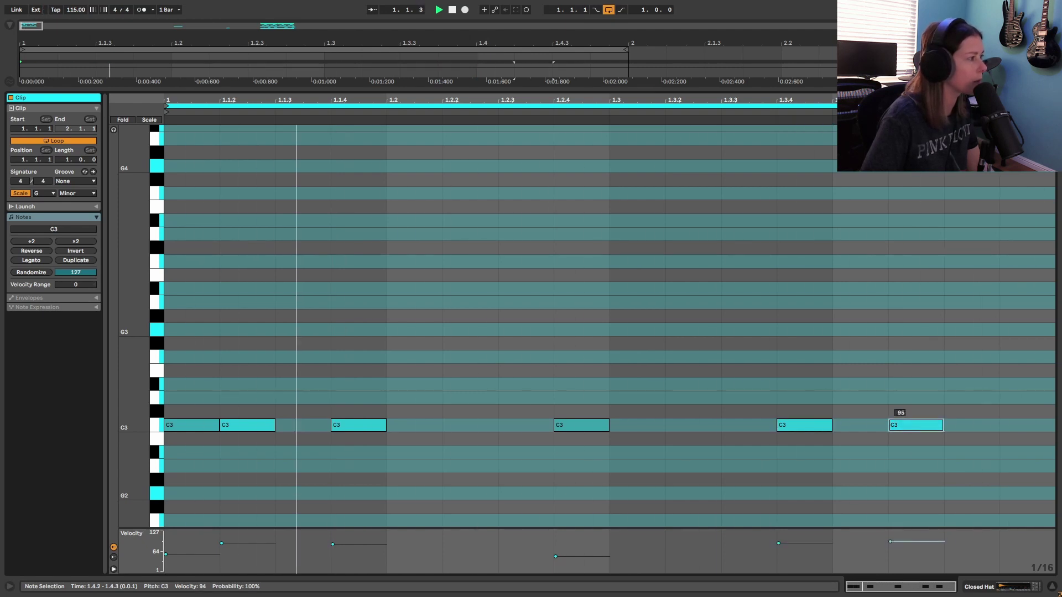
pyautogui.click(580, 425)
# Move the Conga Open Soft clip onto the conga track and trim it to a short hit.
pyautogui.hotkey('ctrl', 'alt', 'l')
pyautogui.moveTo(376, 440); pyautogui.dragTo(377, 394)
pyautogui.moveTo(479, 368); pyautogui.dragTo(193, 375)
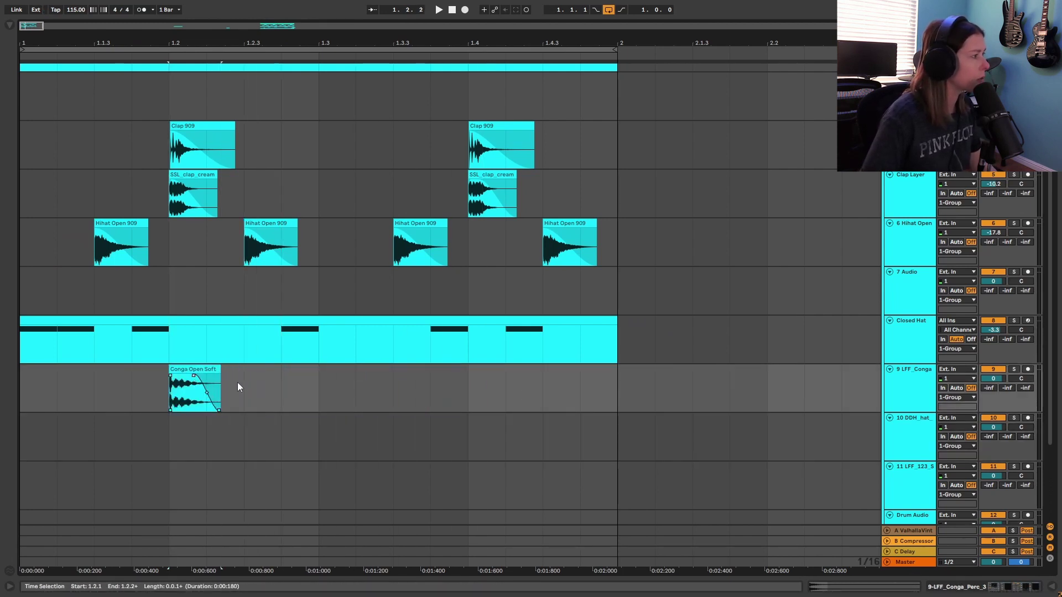
# Move the Conga Open Soft hit to 1.2.4 and audition it.
pyautogui.press('space')
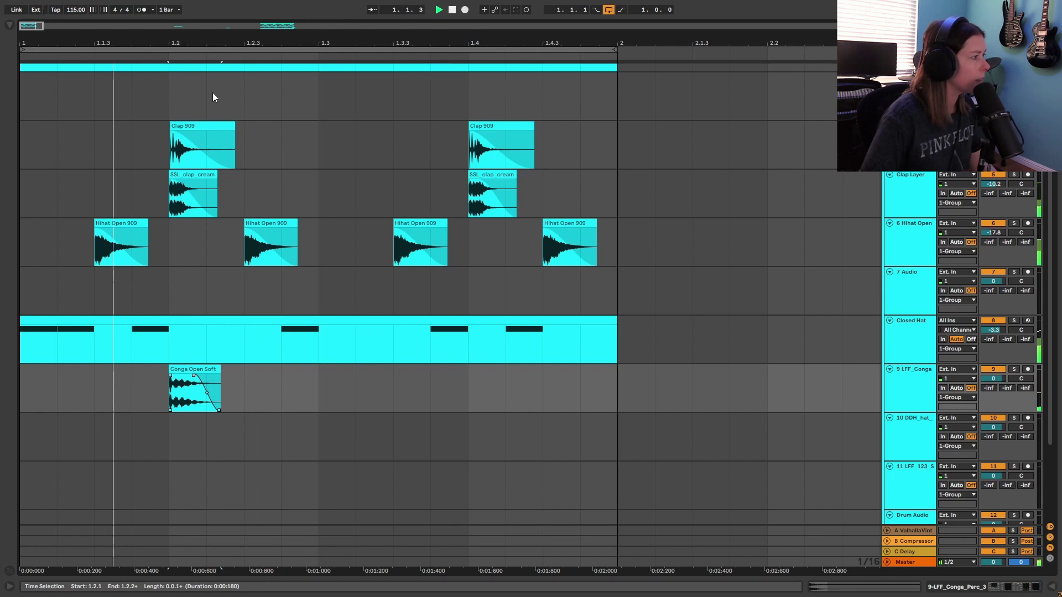
pyautogui.moveTo(197, 44); pyautogui.dragTo(434, 422)
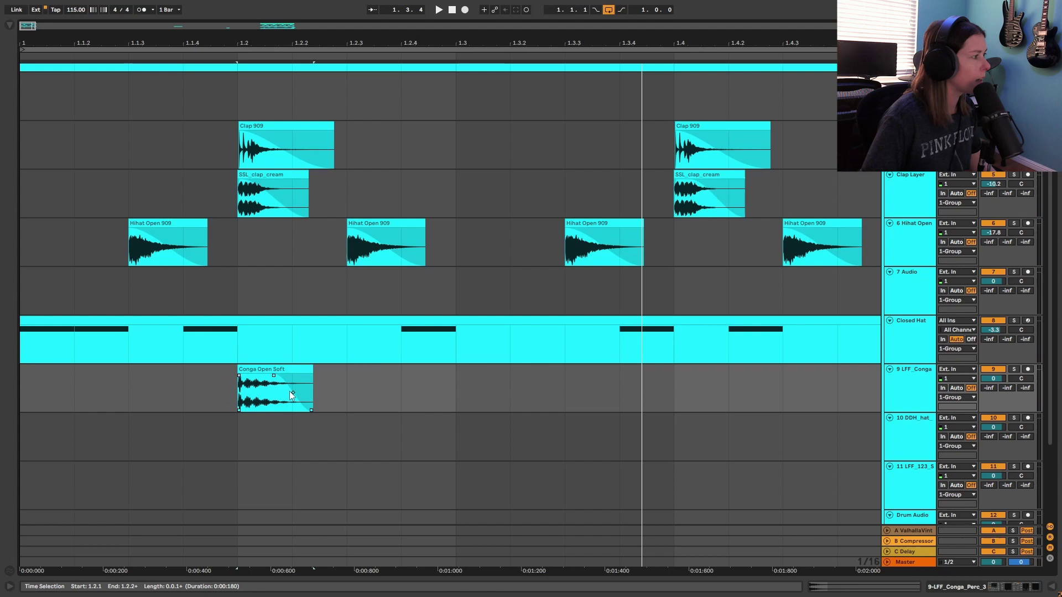
pyautogui.click(267, 371)
pyautogui.moveTo(268, 370); pyautogui.dragTo(372, 381)
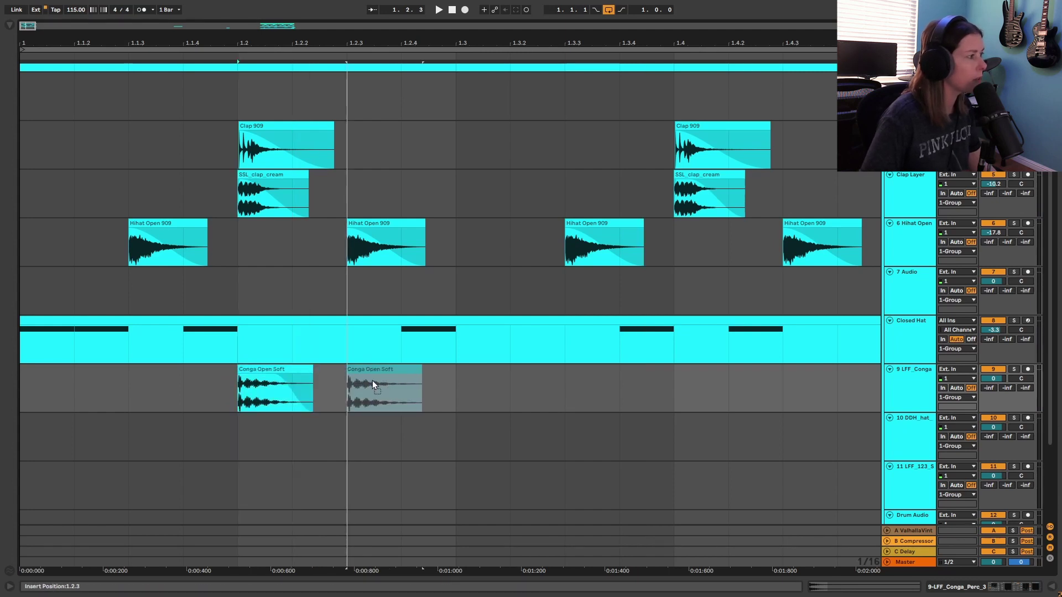
pyautogui.moveTo(372, 381); pyautogui.dragTo(420, 388)
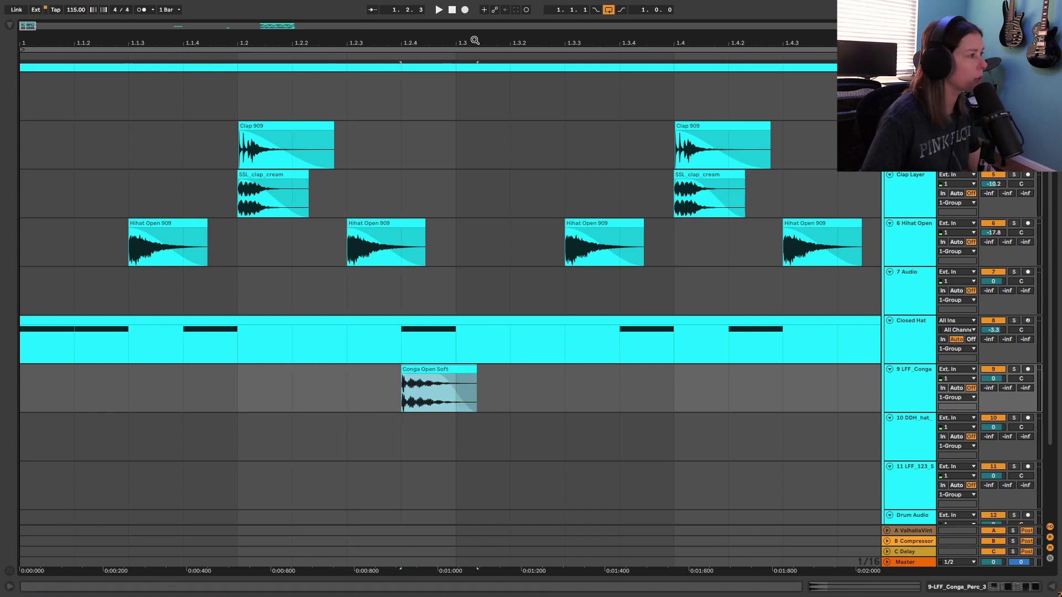
pyautogui.keyDown('ctrl'); pyautogui.scroll(-3, 420, 268); pyautogui.keyUp('ctrl')
pyautogui.scroll(-2, 520, 427)
pyautogui.scroll(2, 510, 427)
pyautogui.press('space')
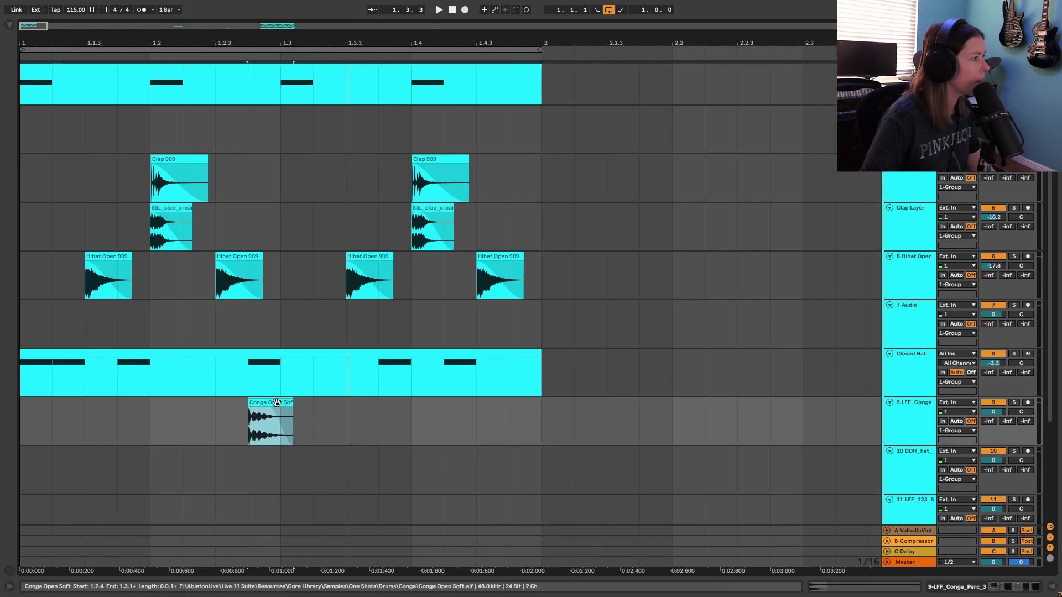
# Copy the conga hit to 1.4.2, play the groove, and select bar 1 across all tracks.
pyautogui.moveTo(295, 409)
pyautogui.mouseDown()
pyautogui.moveTo(511, 418)
pyautogui.moveTo(480, 419)
pyautogui.mouseUp()
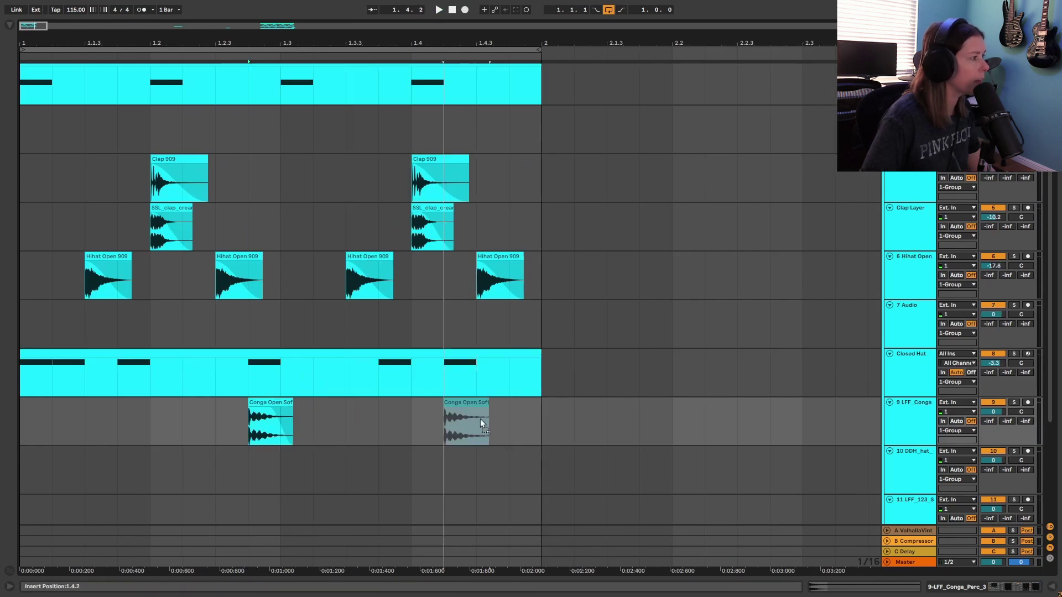
pyautogui.click(36, 427)
pyautogui.press('space')
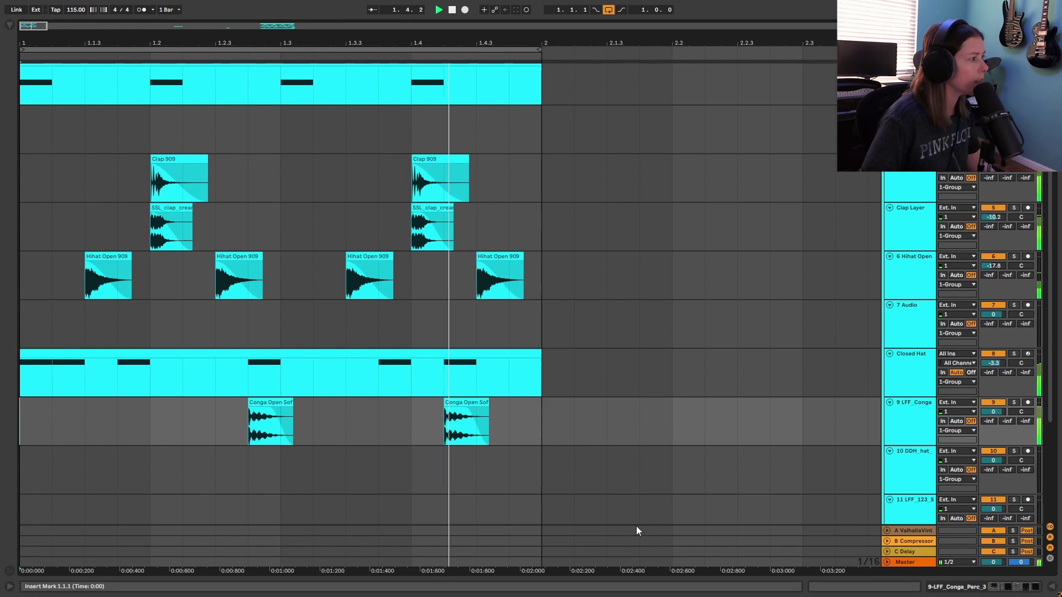
pyautogui.press('space')
pyautogui.press('-')
pyautogui.scroll(1, 628, 436)
pyautogui.moveTo(306, 466); pyautogui.dragTo(3, 147)
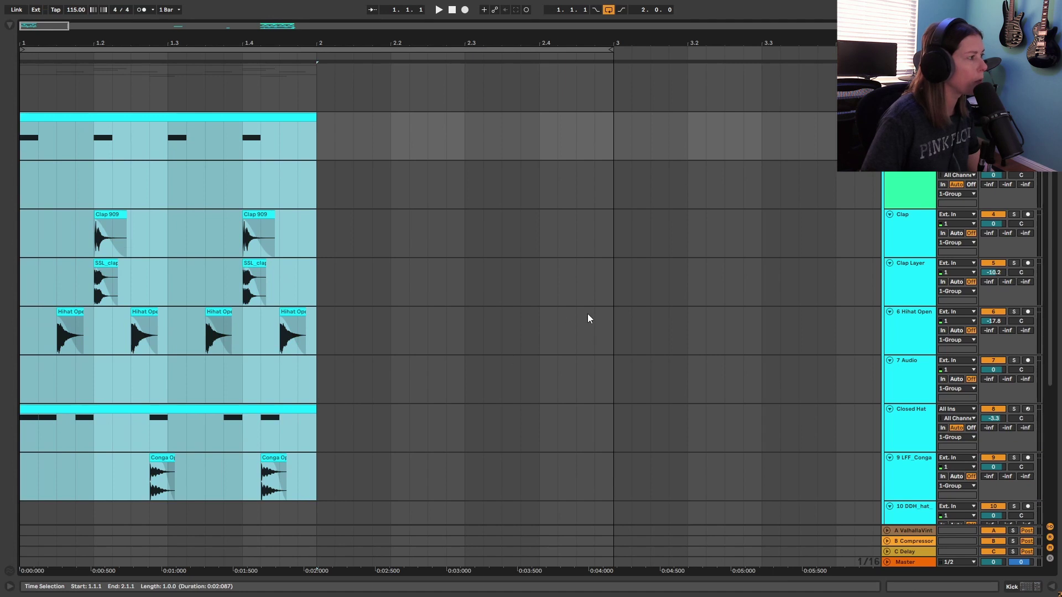
# Duplicate bar 1 into bar 2 and play the two-bar groove.
pyautogui.hotkey('ctrl', 'd')
pyautogui.scroll(-2, 408, 283)
pyautogui.click(354, 423)
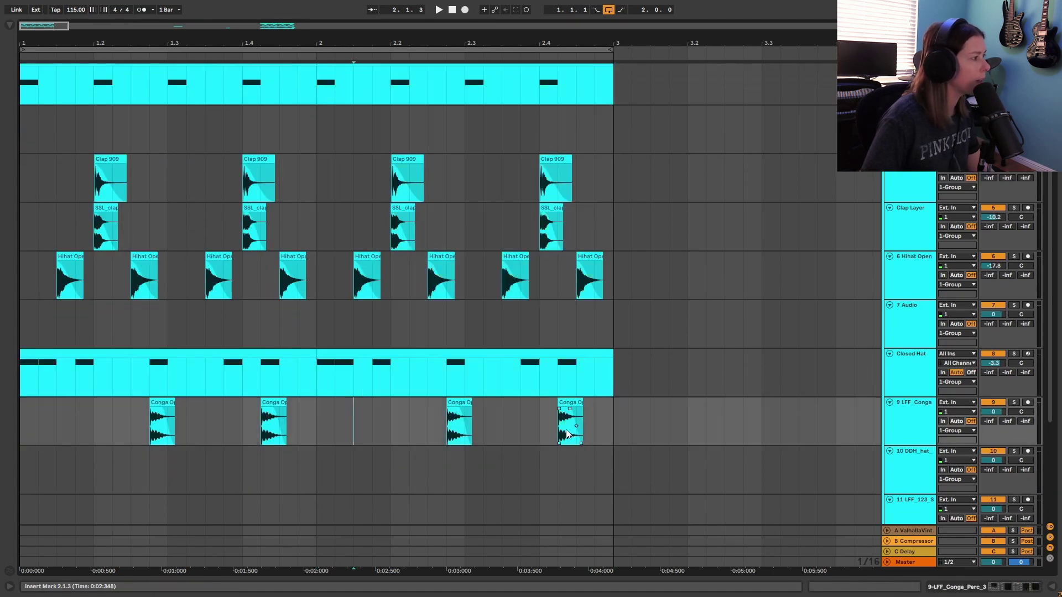
pyautogui.scroll(1, 337, 411)
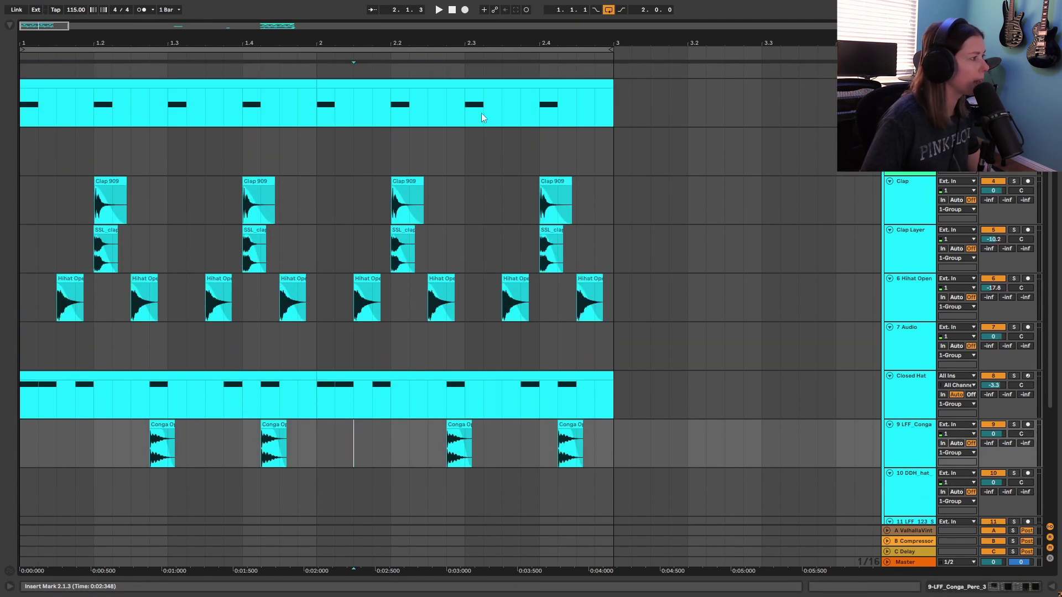
pyautogui.scroll(1, 481, 113)
pyautogui.press('space')
pyautogui.scroll(-2, 471, 462)
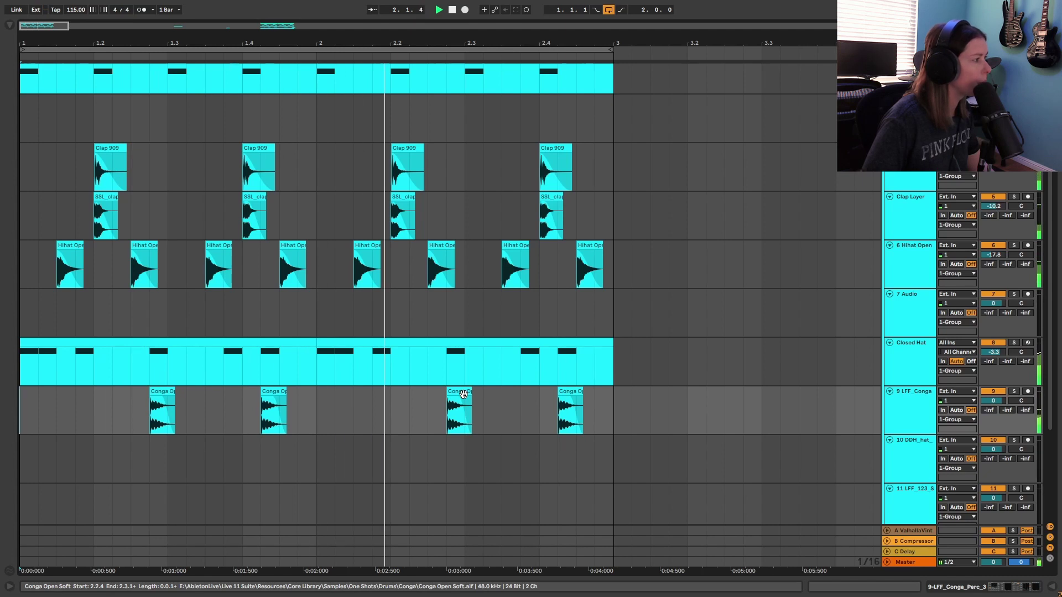
# Shift bar 2's Conga Open Soft hits to 2.3.2 and 2.3.4, then play.
pyautogui.click(463, 393)
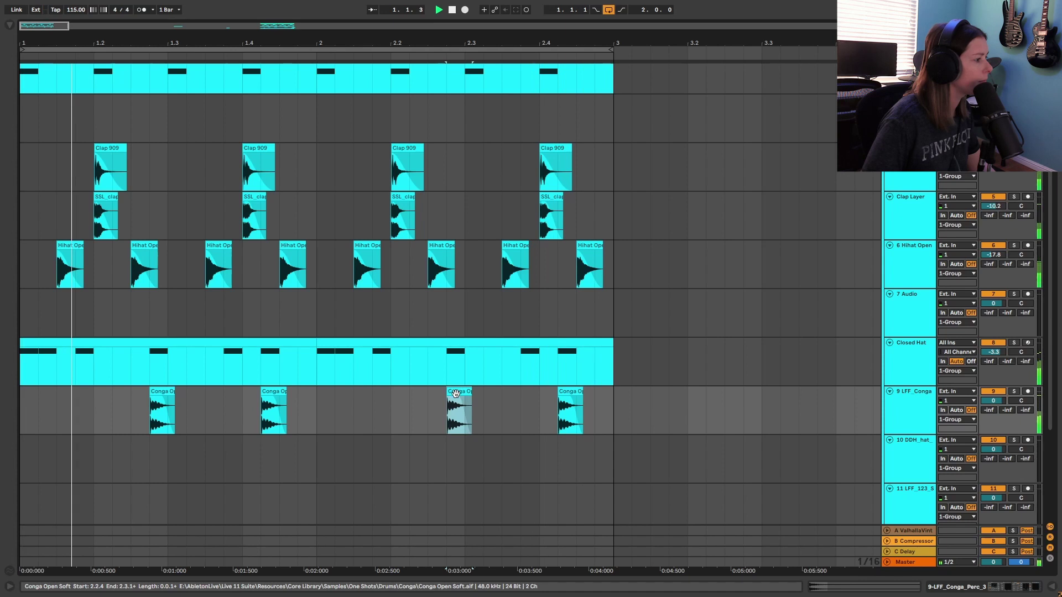
pyautogui.moveTo(461, 404); pyautogui.dragTo(532, 402)
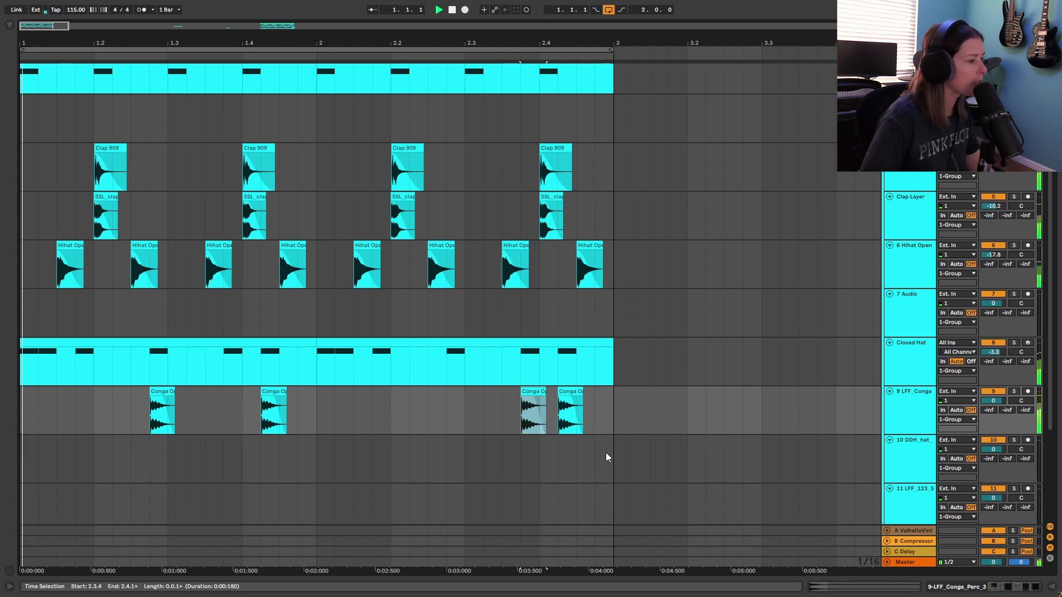
pyautogui.click(580, 401)
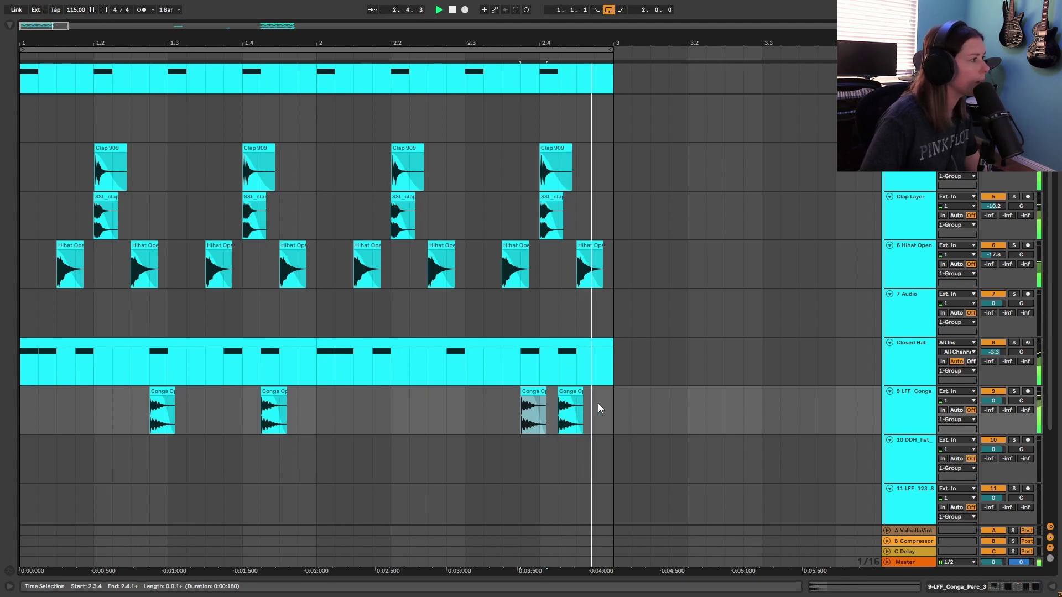
pyautogui.press('space')
pyautogui.moveTo(535, 395); pyautogui.dragTo(508, 402)
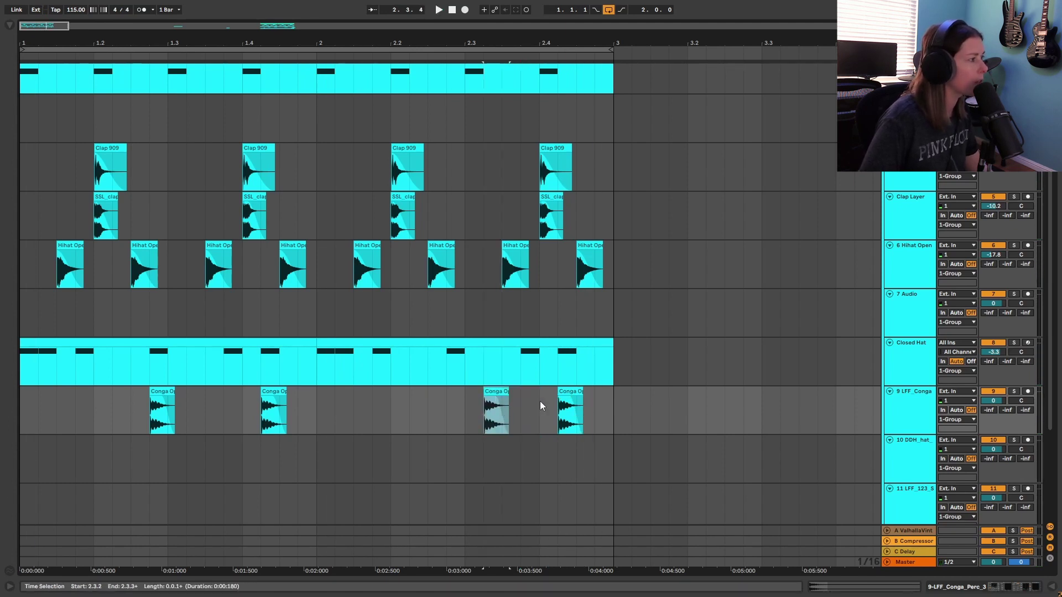
pyautogui.click(536, 396)
pyautogui.moveTo(533, 399); pyautogui.dragTo(533, 399)
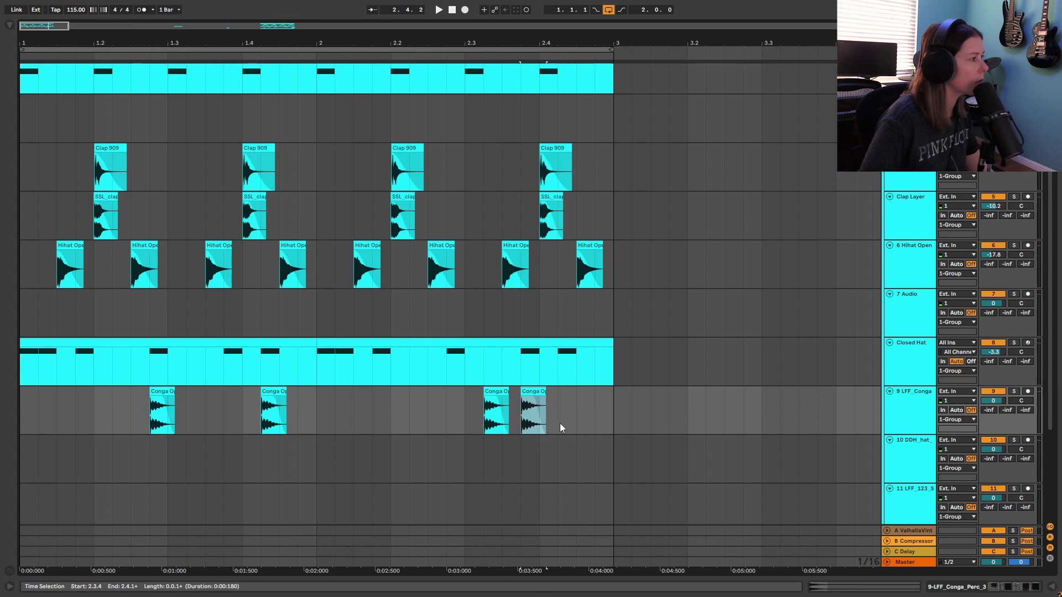
pyautogui.press('space')
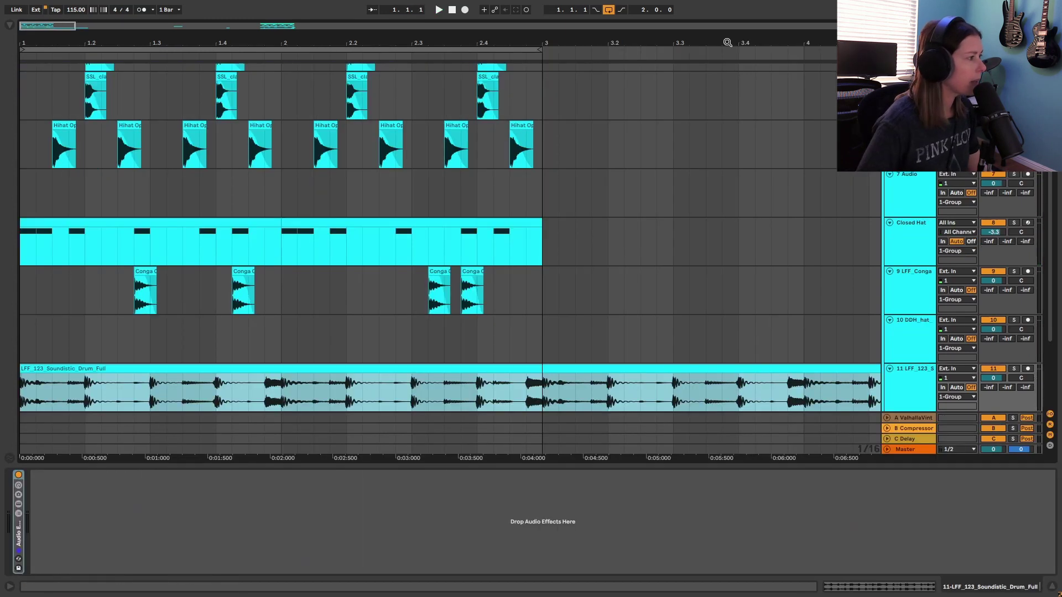
# Trim the full drum loop clip to two bars, ending at bar 3.
pyautogui.moveTo(727, 42); pyautogui.dragTo(588, 346)
pyautogui.moveTo(711, 377); pyautogui.dragTo(368, 375)
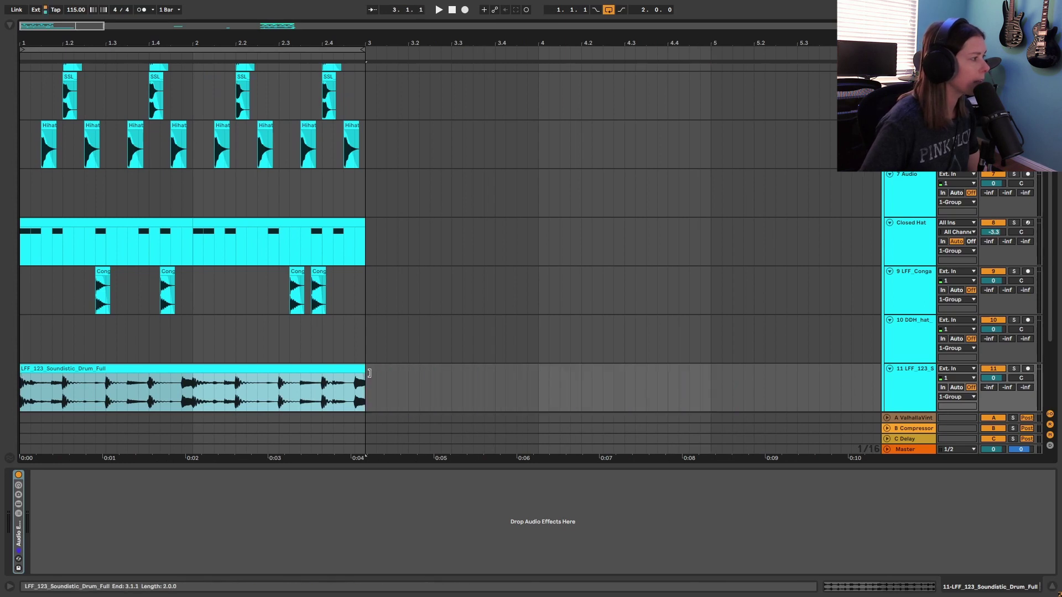
pyautogui.moveTo(169, 50); pyautogui.dragTo(416, 289)
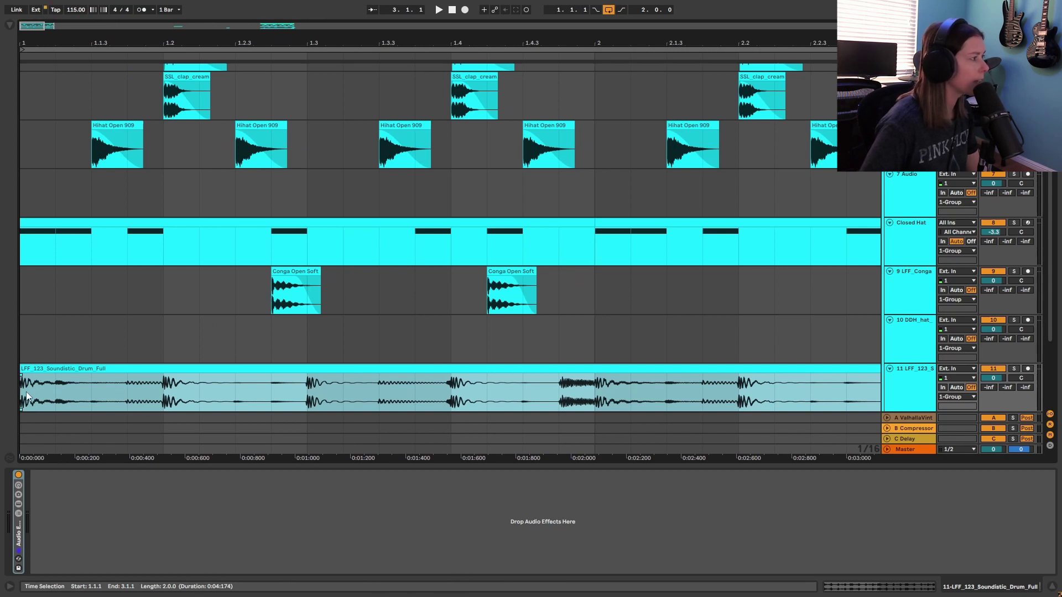
# Audition the drum loop with the groove from several start points, including 1.2.1.
pyautogui.click(168, 382)
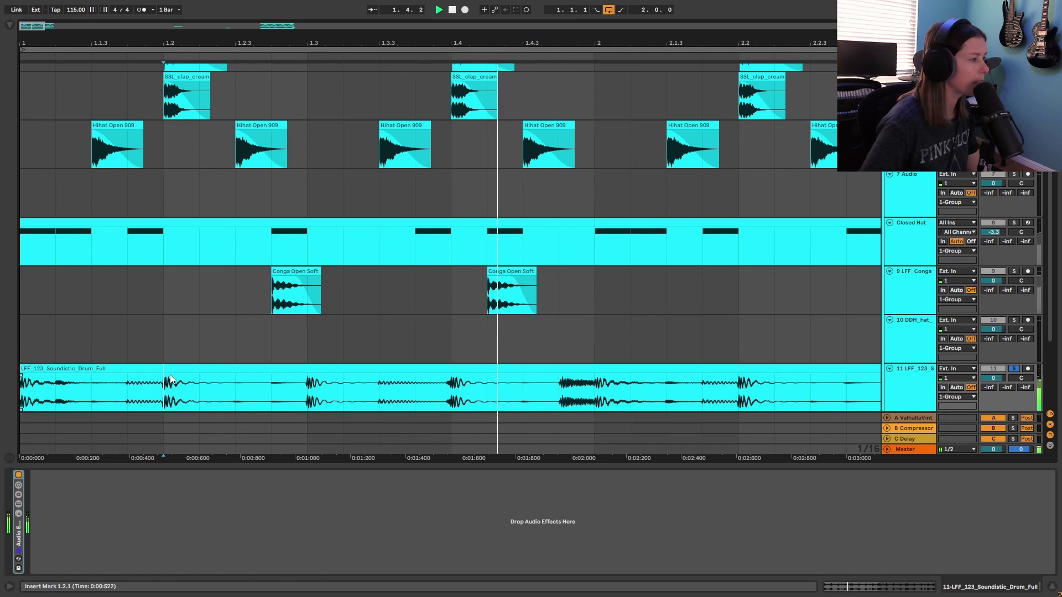
pyautogui.press('space')
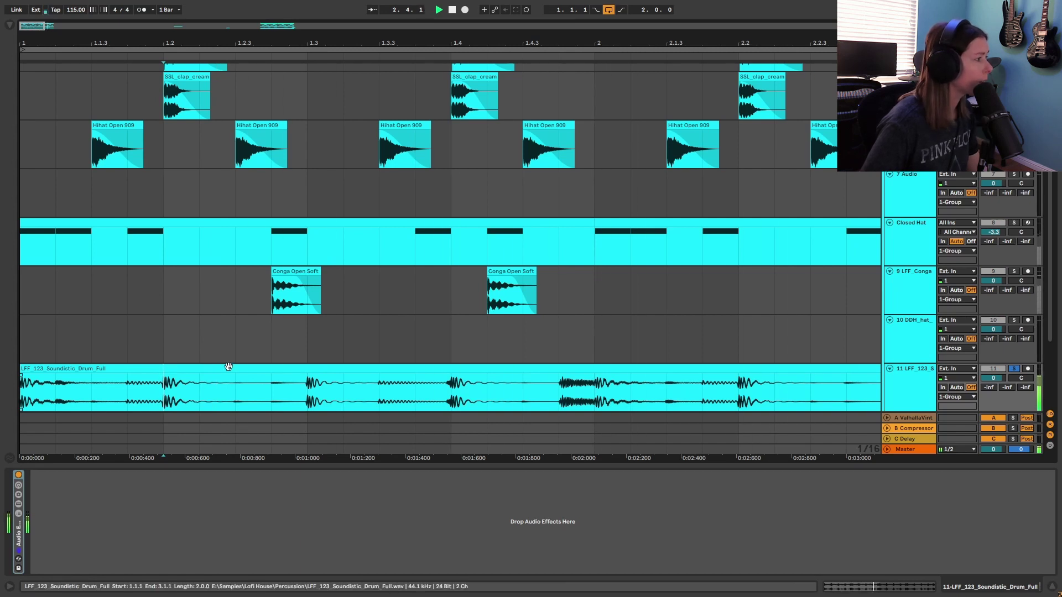
pyautogui.moveTo(632, 47); pyautogui.dragTo(475, 33)
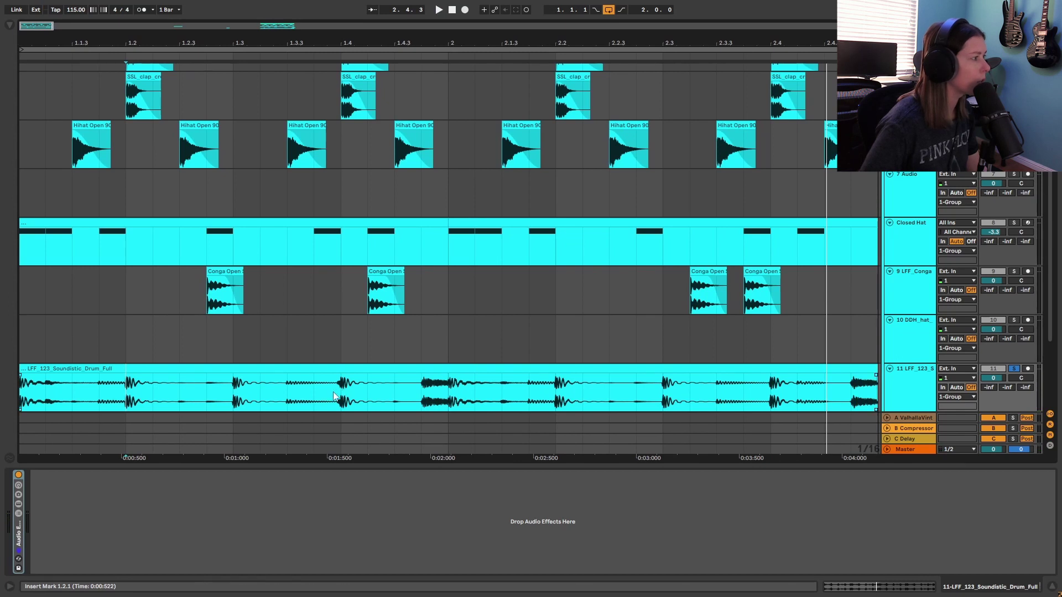
pyautogui.press('space')
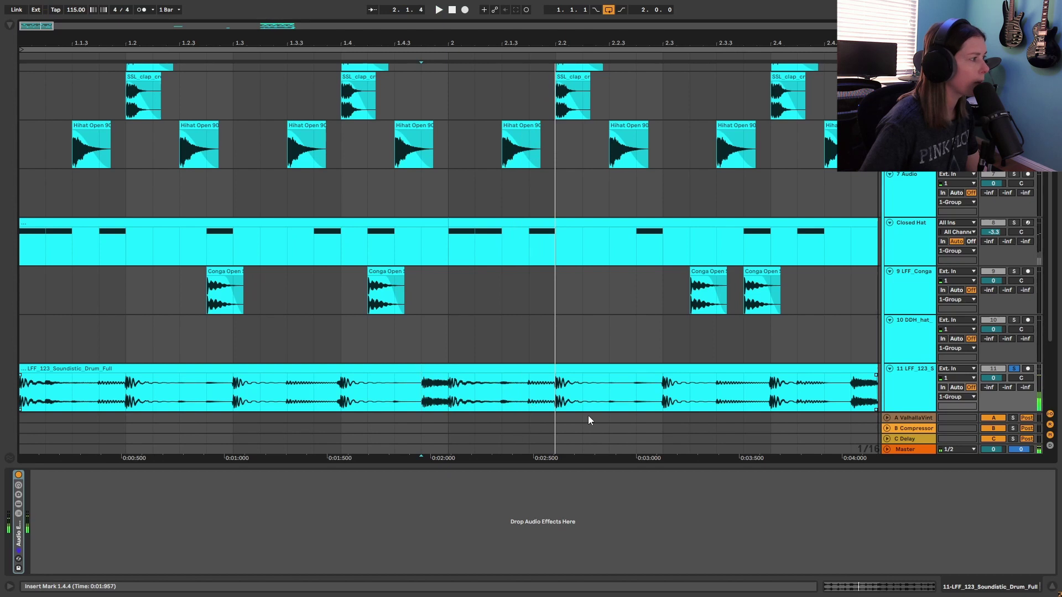
pyautogui.press('space')
pyautogui.press('space')
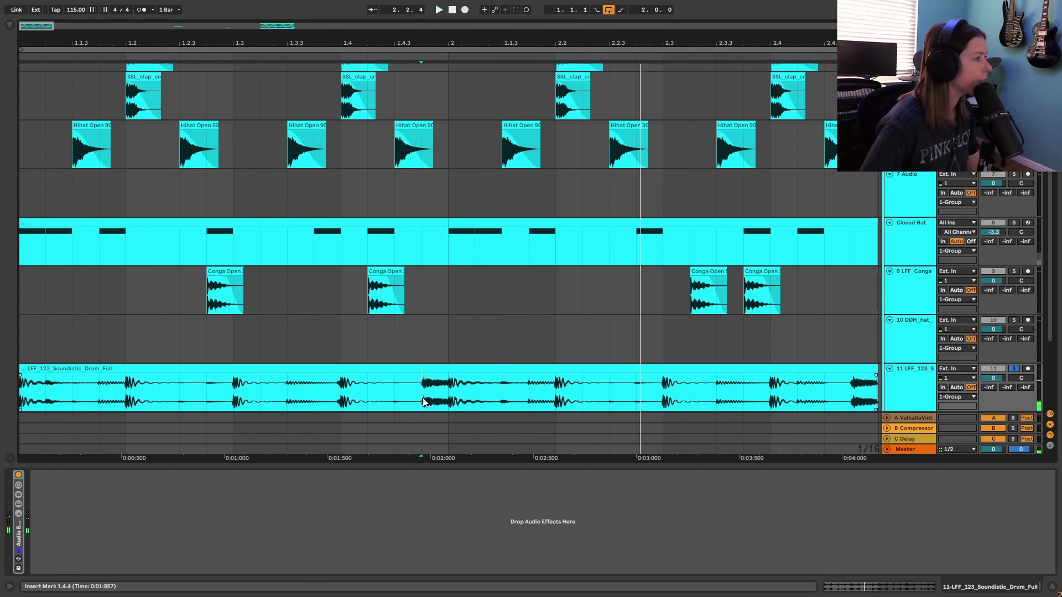
pyautogui.press('space')
pyautogui.press('space')
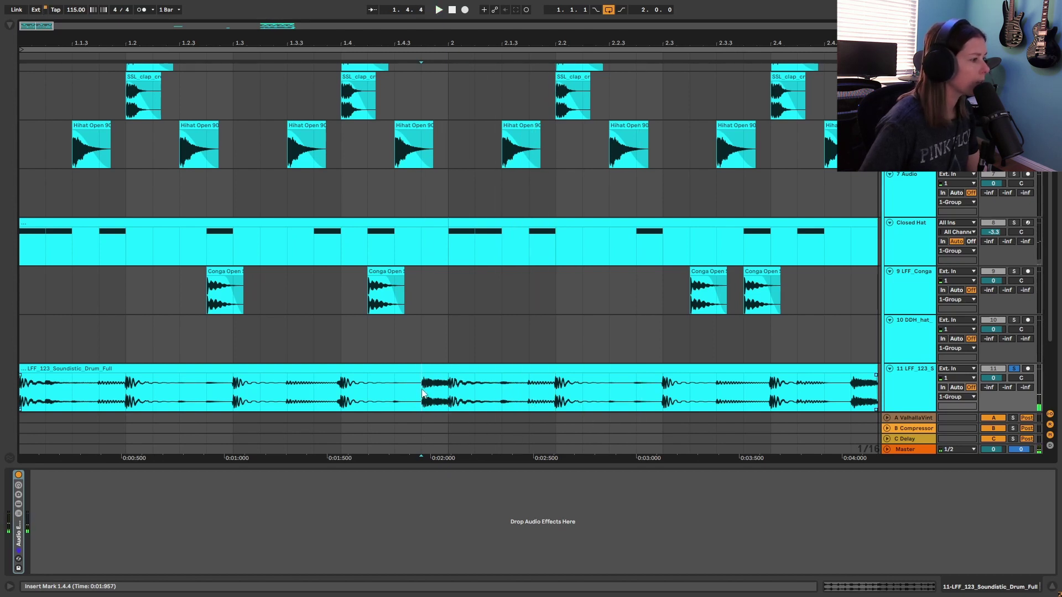
pyautogui.click(788, 400)
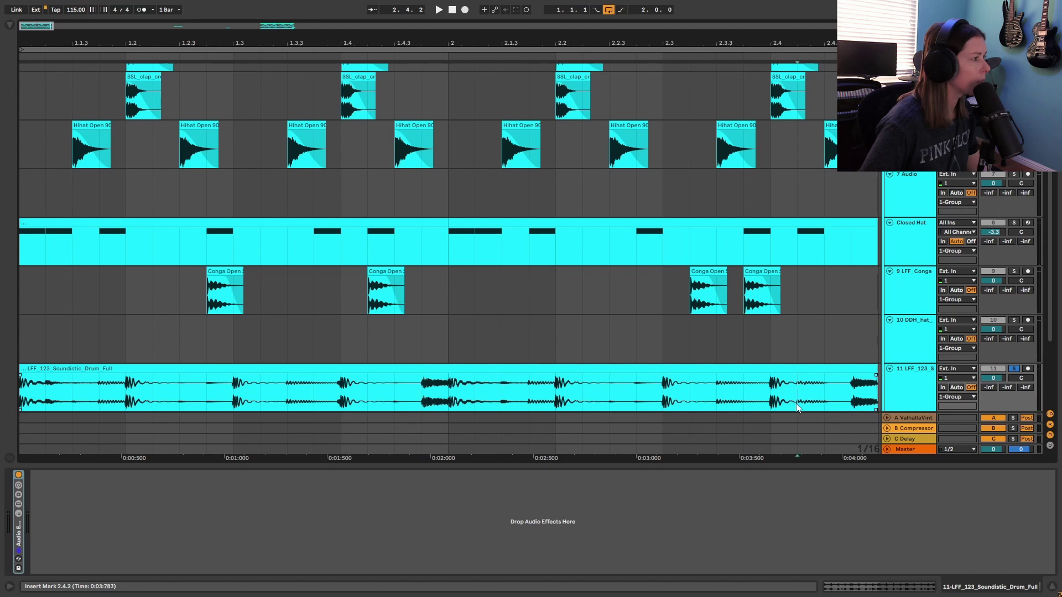
pyautogui.press('space')
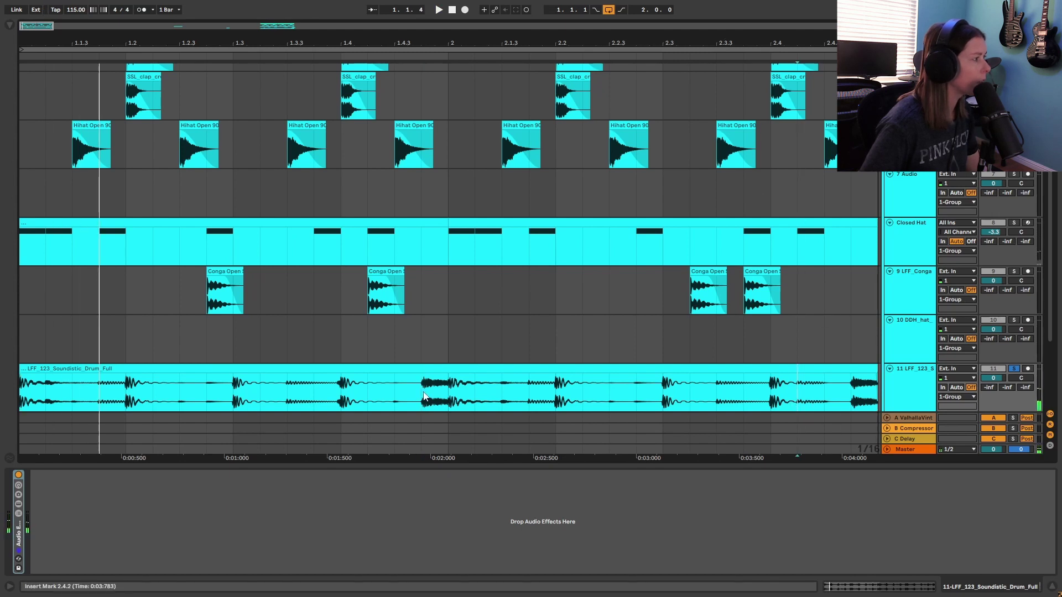
pyautogui.scroll(-1, 508, 403)
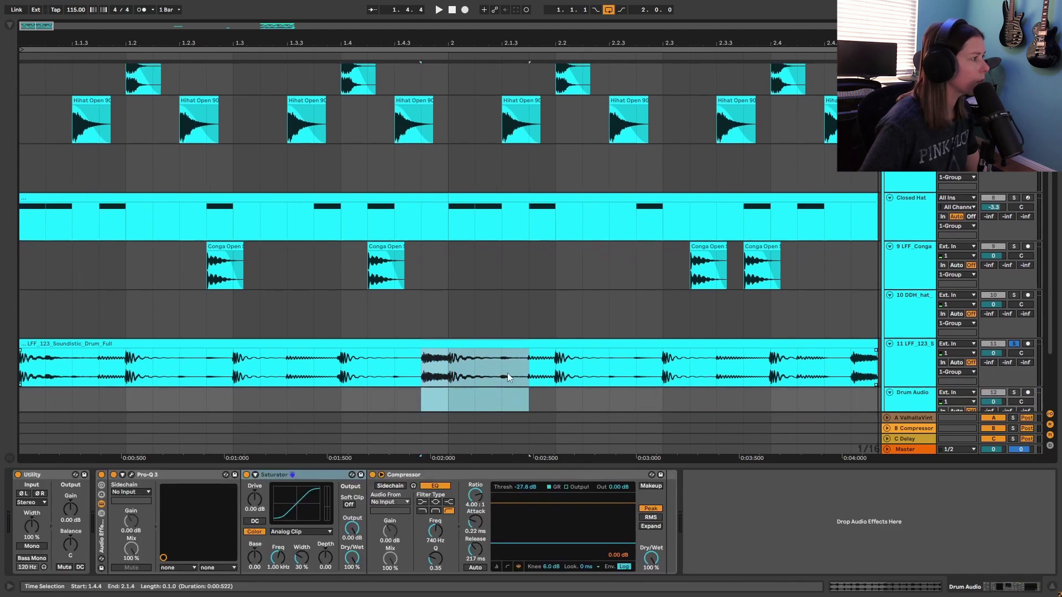
# Split the drum loop at 1.4.4 and 2.1.4, deleting the pieces before and after.
pyautogui.click(507, 372)
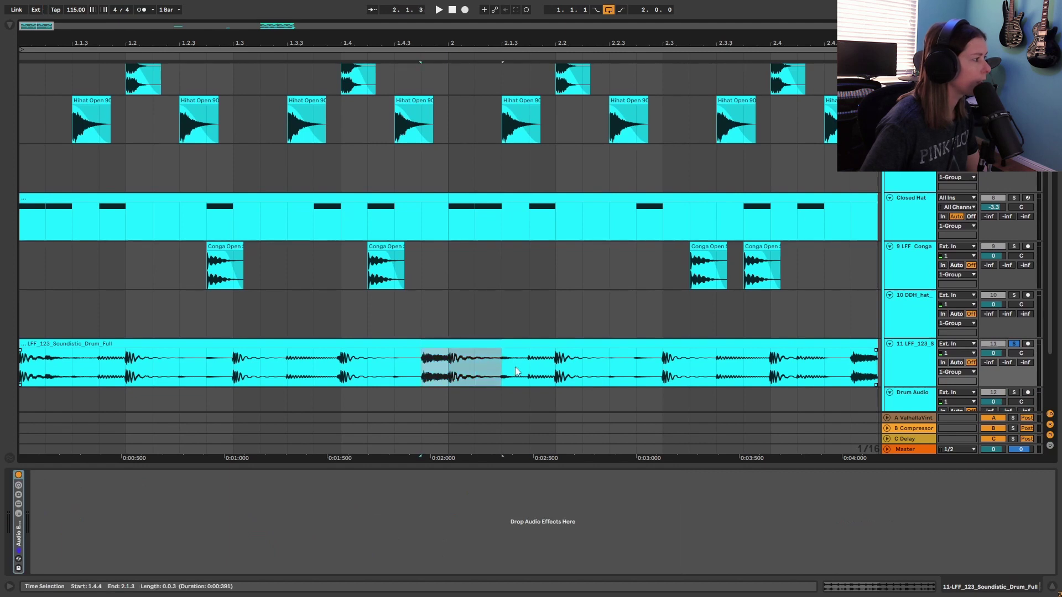
pyautogui.hotkey('ctrl', 'e')
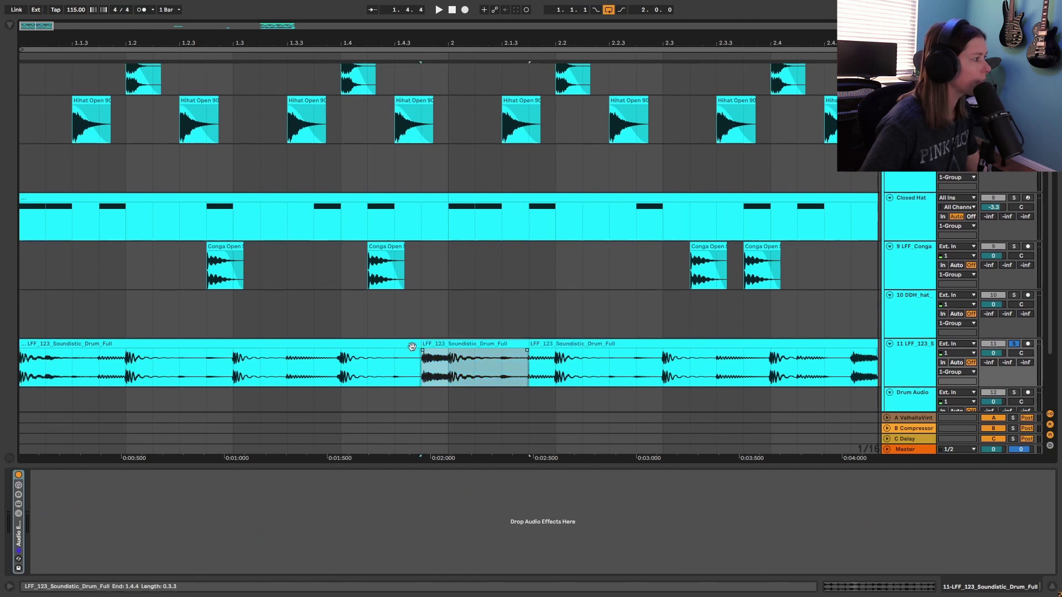
pyautogui.click(249, 364)
pyautogui.press('Delete')
pyautogui.click(556, 348)
pyautogui.press('Delete')
pyautogui.click(480, 350)
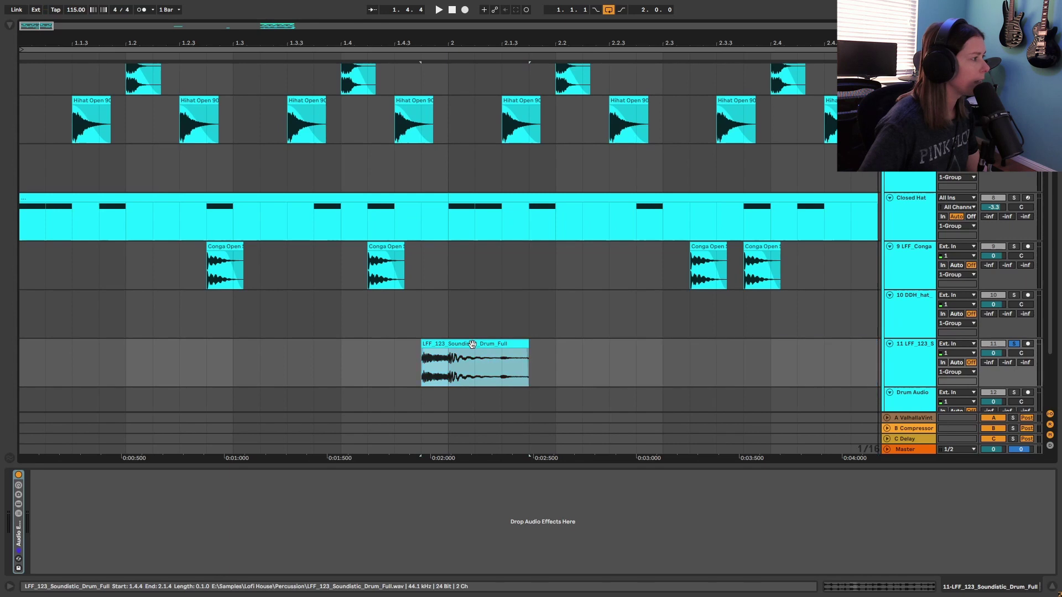
pyautogui.scroll(-2, 508, 371)
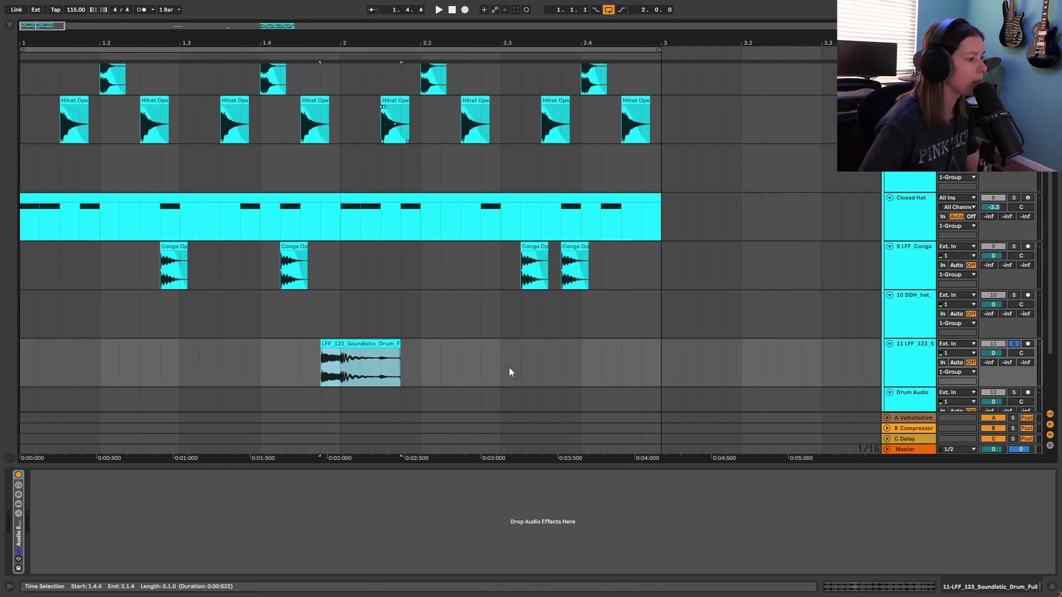
# Try the drum slice at 1.3.3, 1.3.1 and 2.2.3, finally placing it at 2.1.2.
pyautogui.press('space')
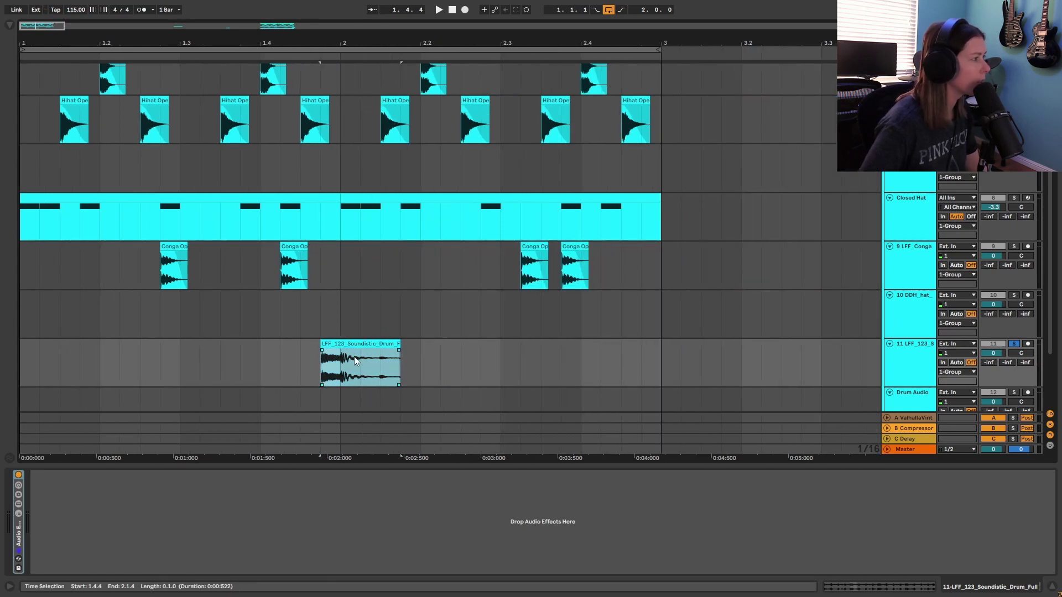
pyautogui.scroll(-2, 354, 356)
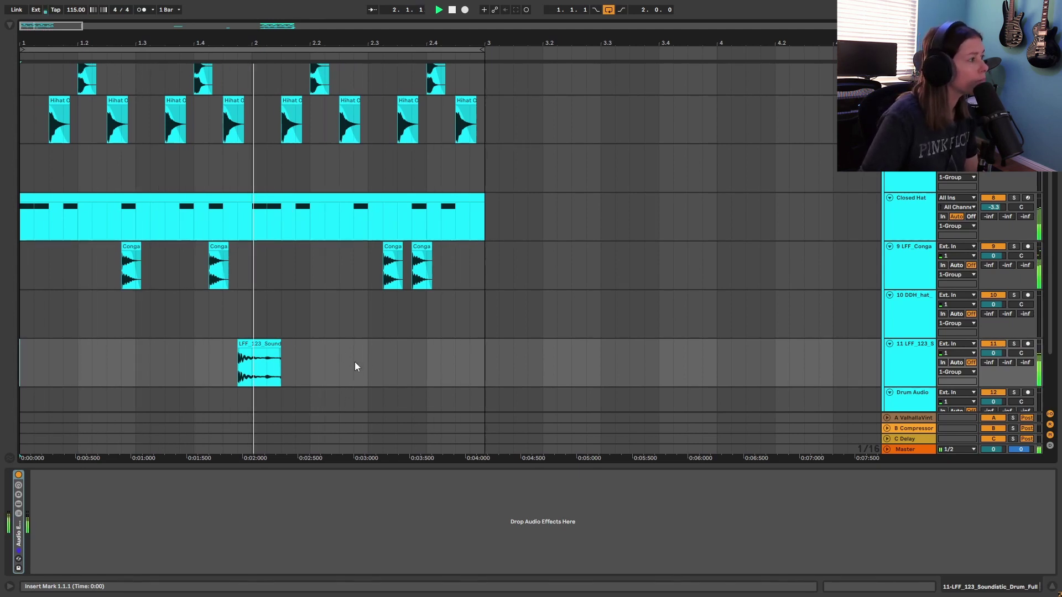
pyautogui.click(249, 344)
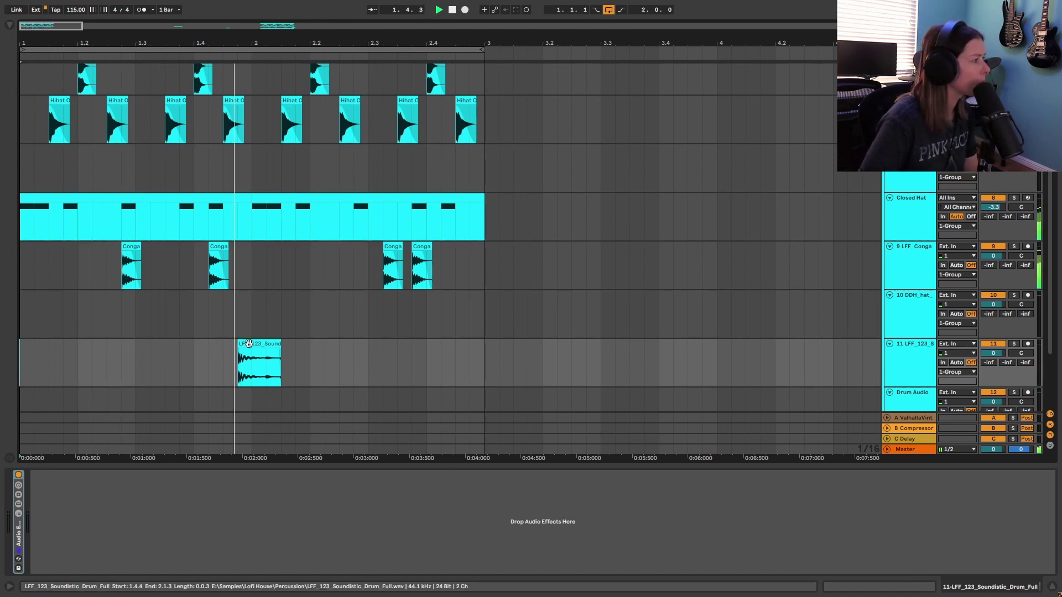
pyautogui.moveTo(248, 344); pyautogui.dragTo(187, 344)
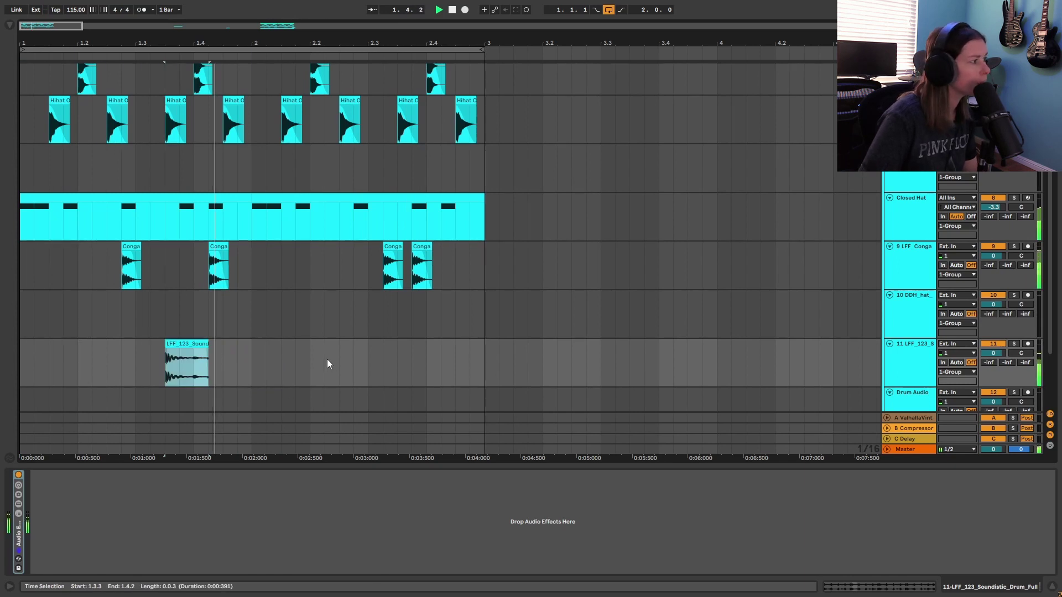
pyautogui.scroll(3, 316, 221)
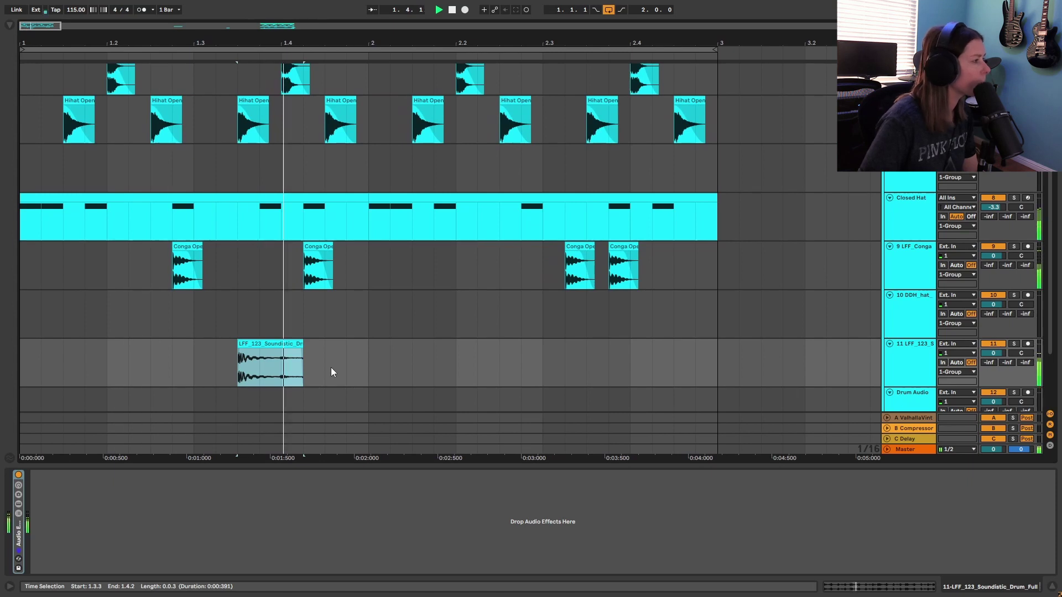
pyautogui.click(263, 343)
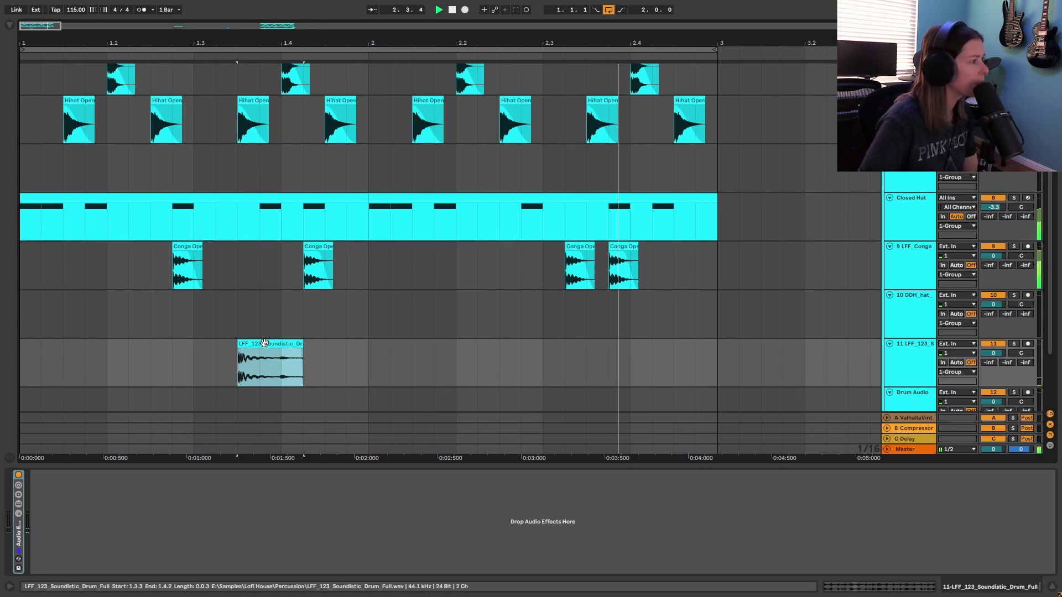
pyautogui.moveTo(263, 342); pyautogui.dragTo(219, 345)
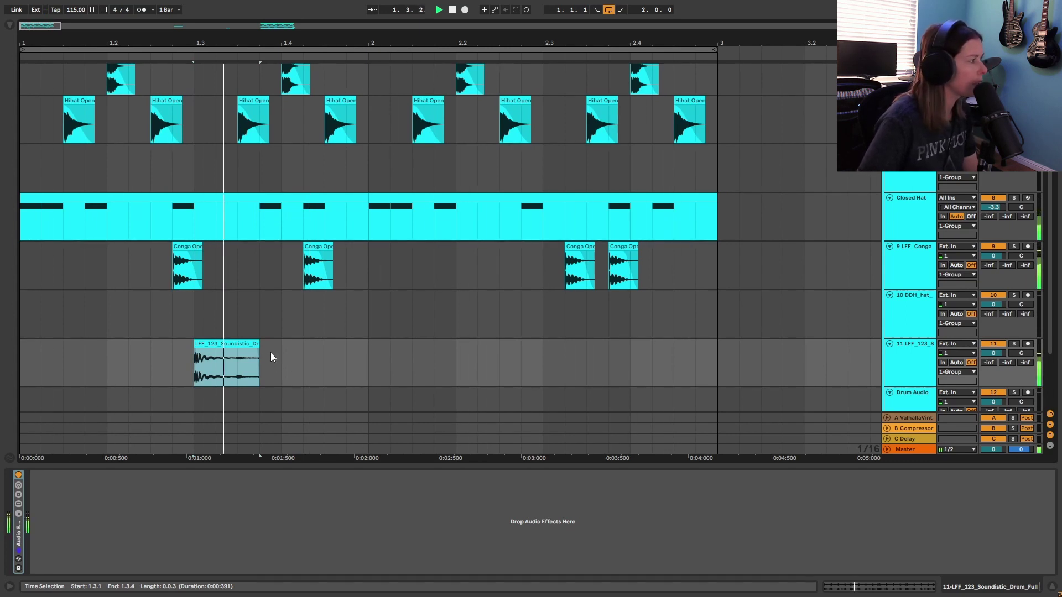
pyautogui.click(230, 347)
pyautogui.moveTo(233, 345)
pyautogui.mouseDown()
pyautogui.moveTo(542, 354)
pyautogui.moveTo(557, 370)
pyautogui.mouseUp()
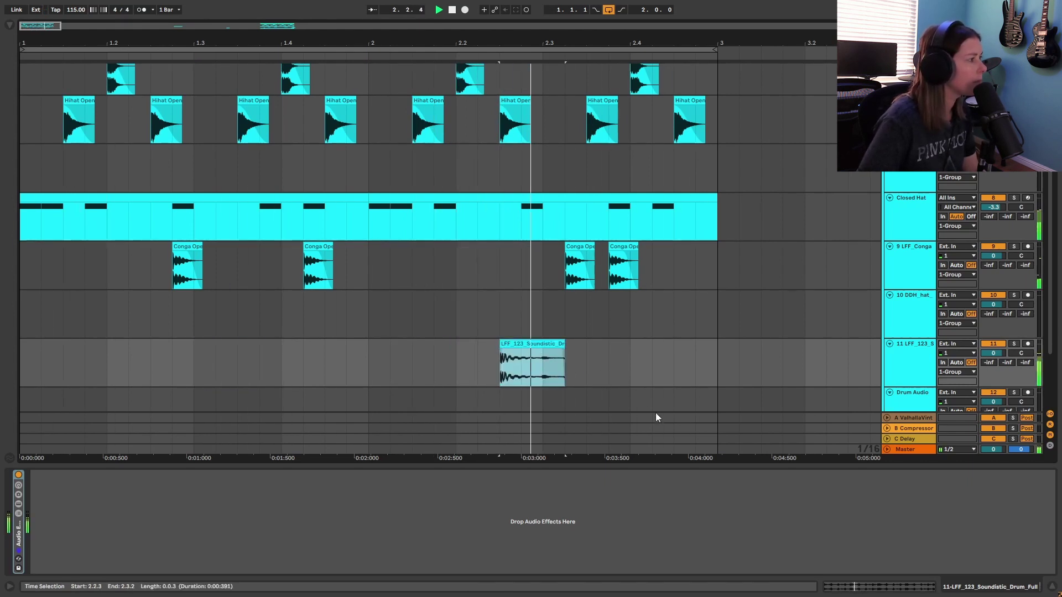
pyautogui.click(523, 343)
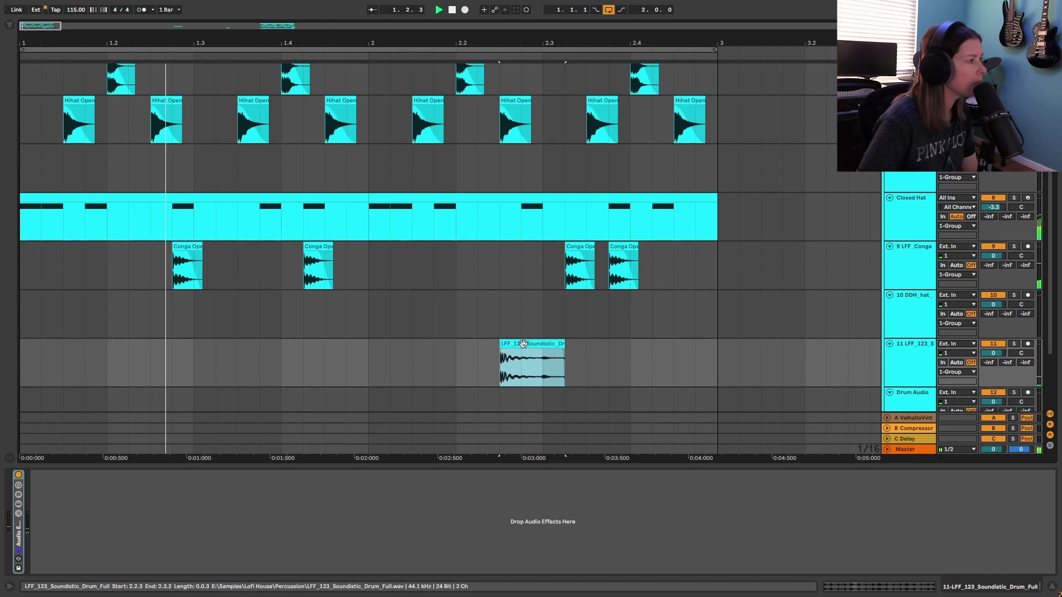
pyautogui.moveTo(524, 343); pyautogui.dragTo(415, 353)
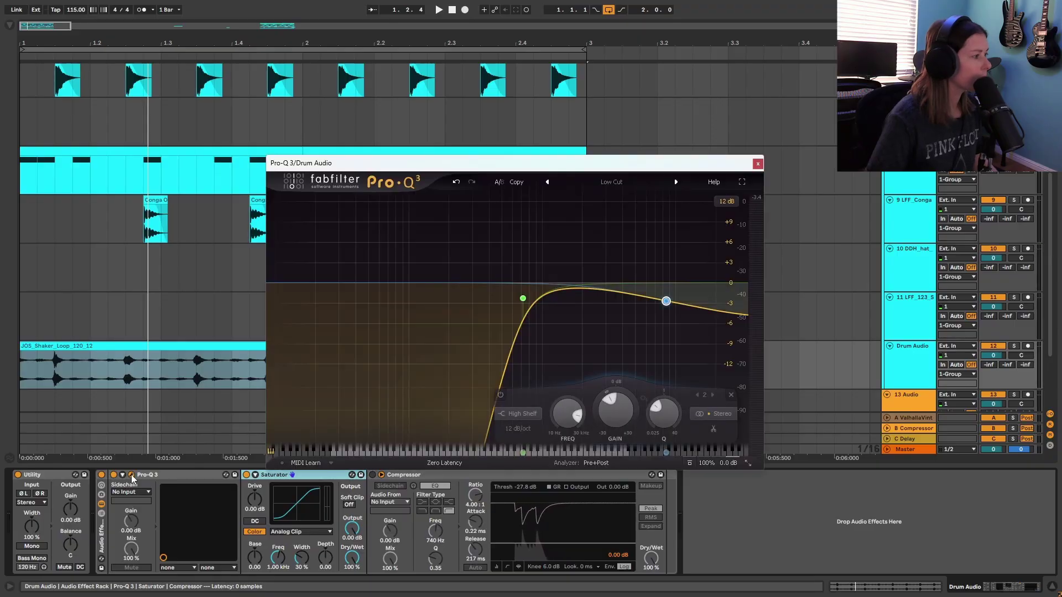
# Play the groove, close the shaker's Pro-Q 3 window, and pan 9 LFF_Conga to 10R.
pyautogui.press('space')
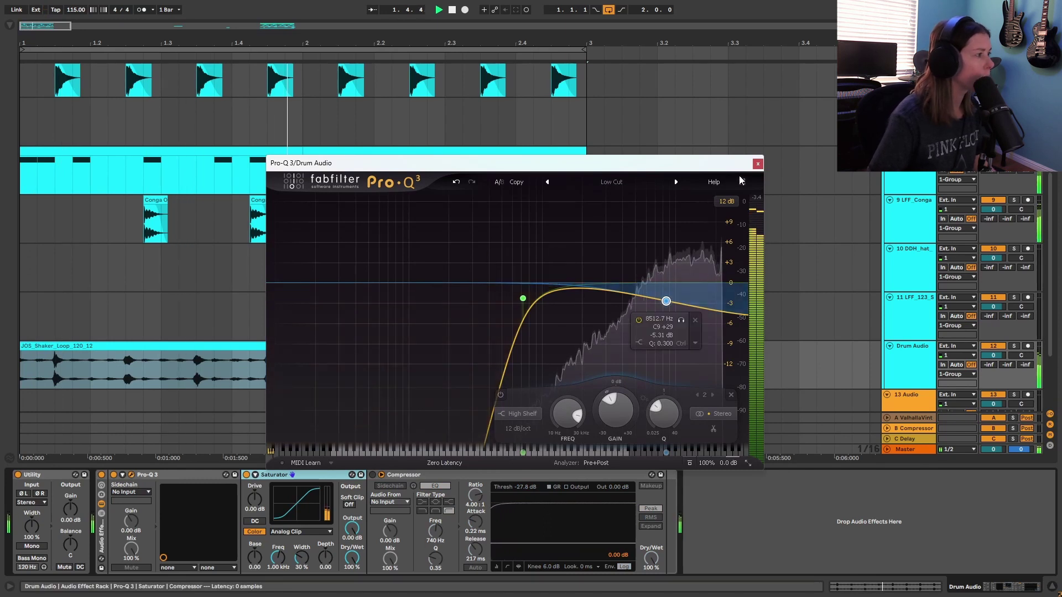
pyautogui.click(757, 164)
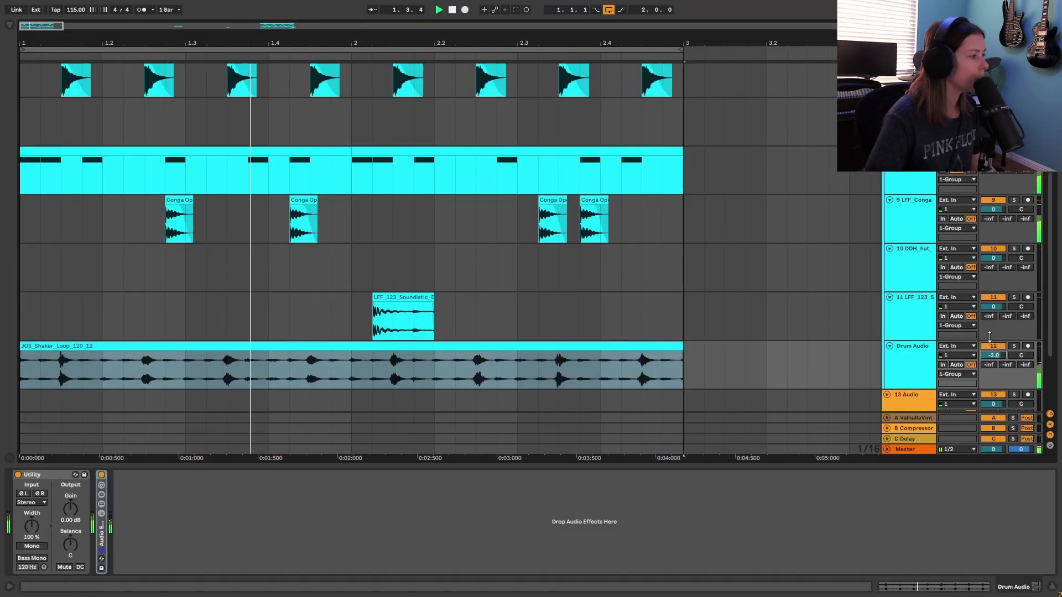
pyautogui.scroll(2, 954, 290)
pyautogui.click(922, 252)
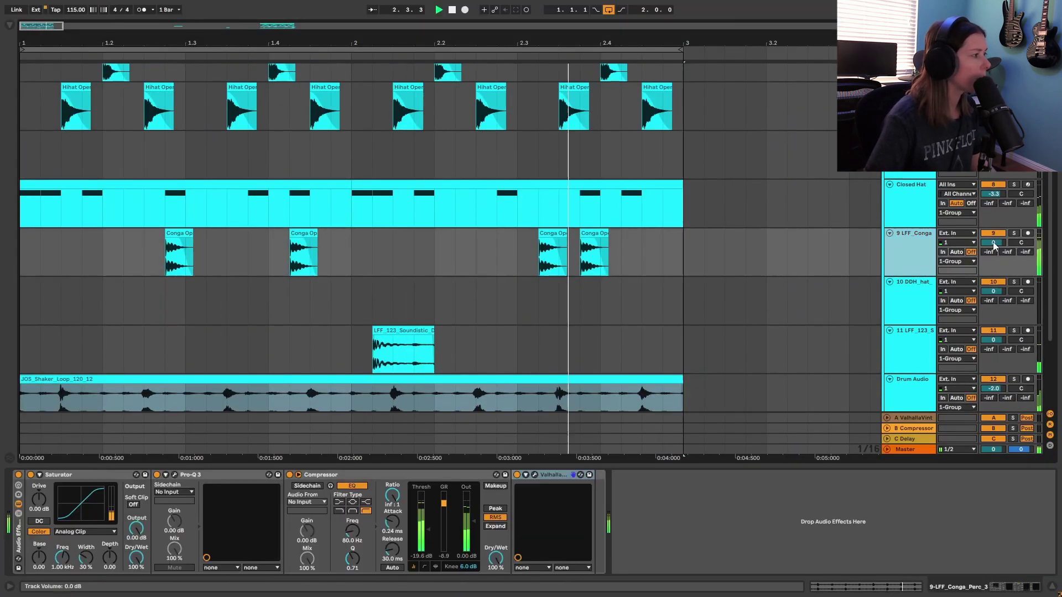
pyautogui.moveTo(993, 247); pyautogui.dragTo(999, 255)
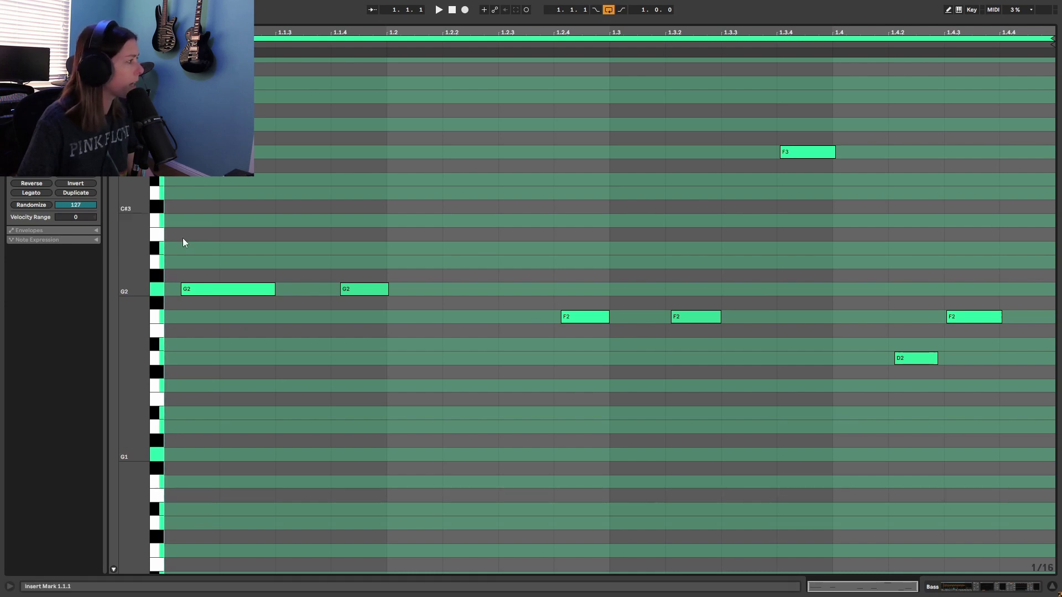
# Play the bass line while toggling its piano roll between full screen and below the arrangement.
pyautogui.press('space')
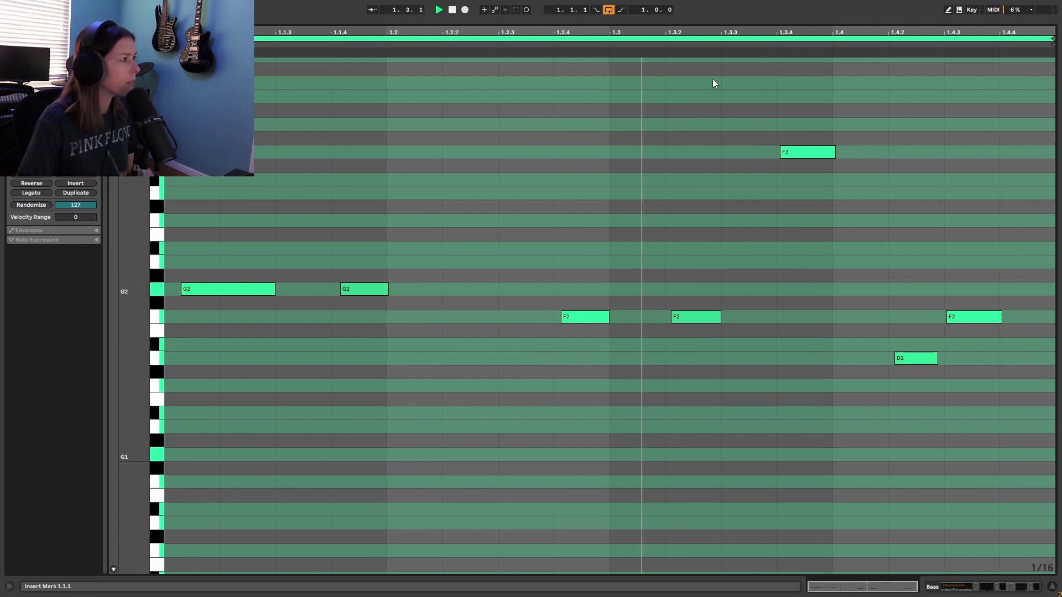
pyautogui.hotkey('ctrl', 'alt', 'e')
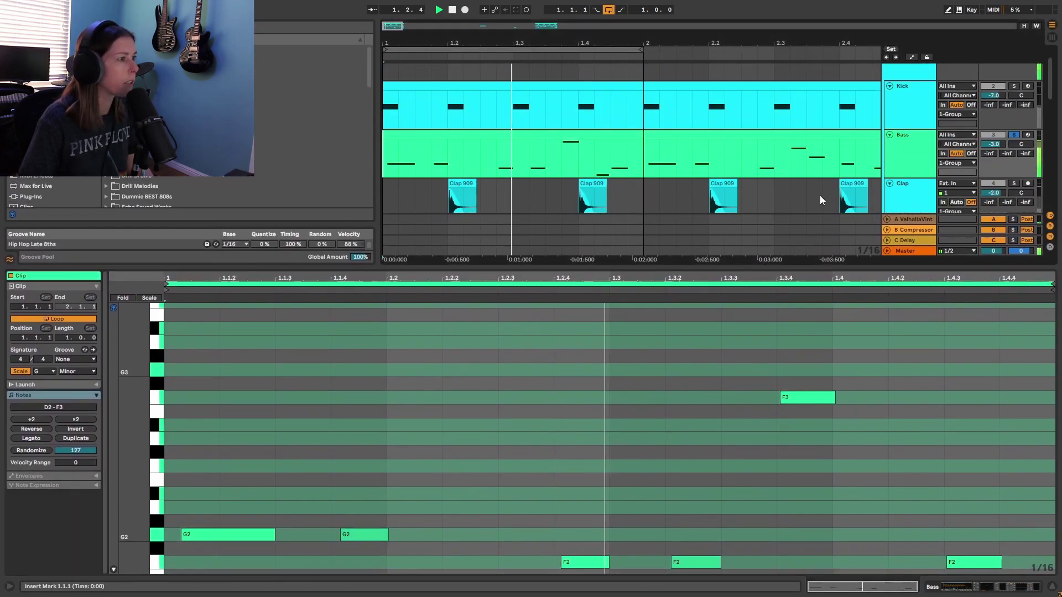
pyautogui.scroll(2, 819, 200)
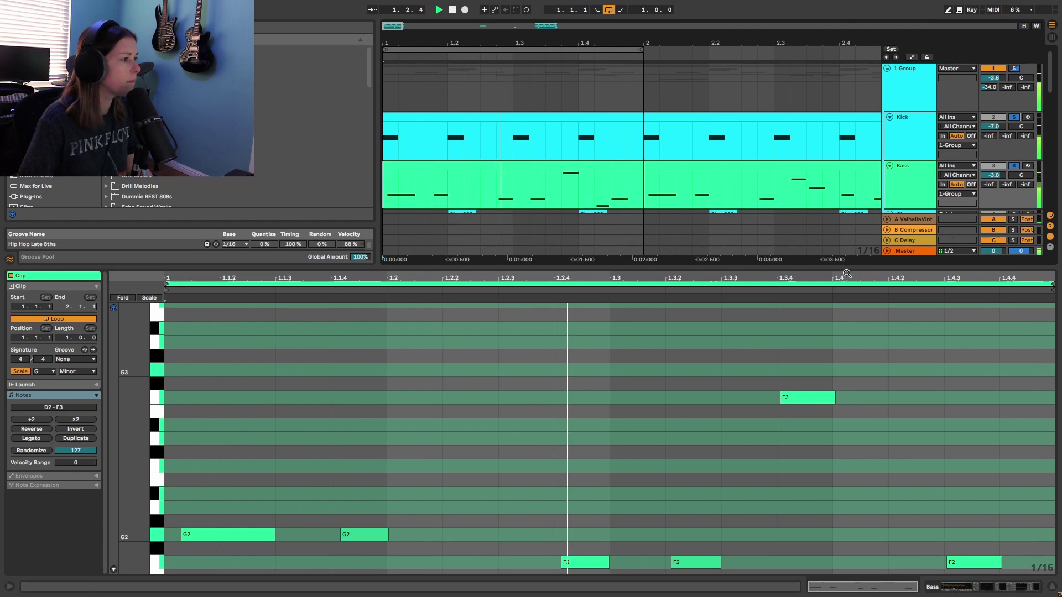
pyautogui.hotkey('ctrl', 'alt', 'e')
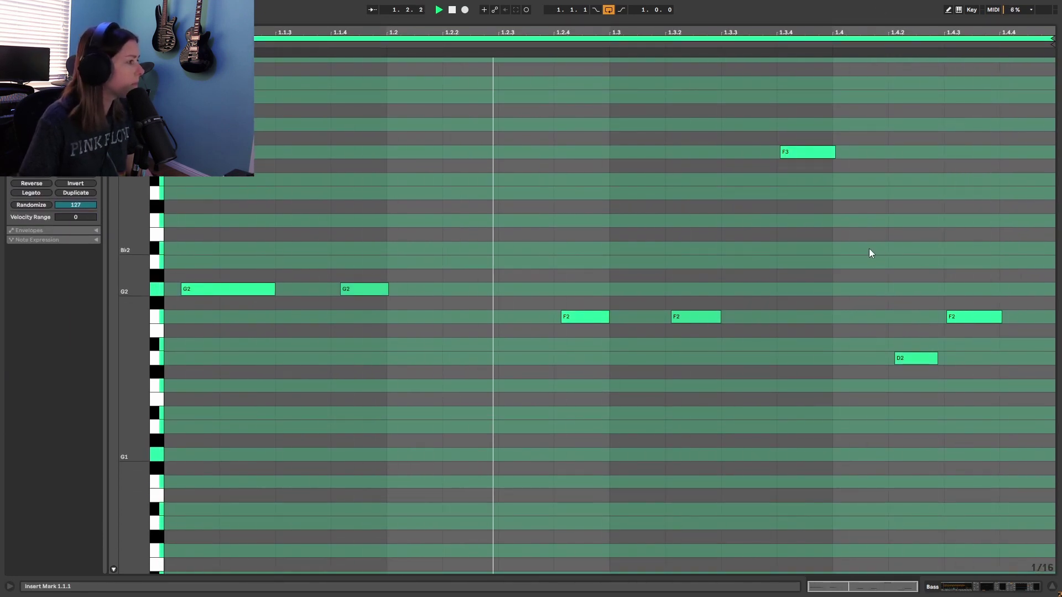
pyautogui.scroll(-1, 862, 258)
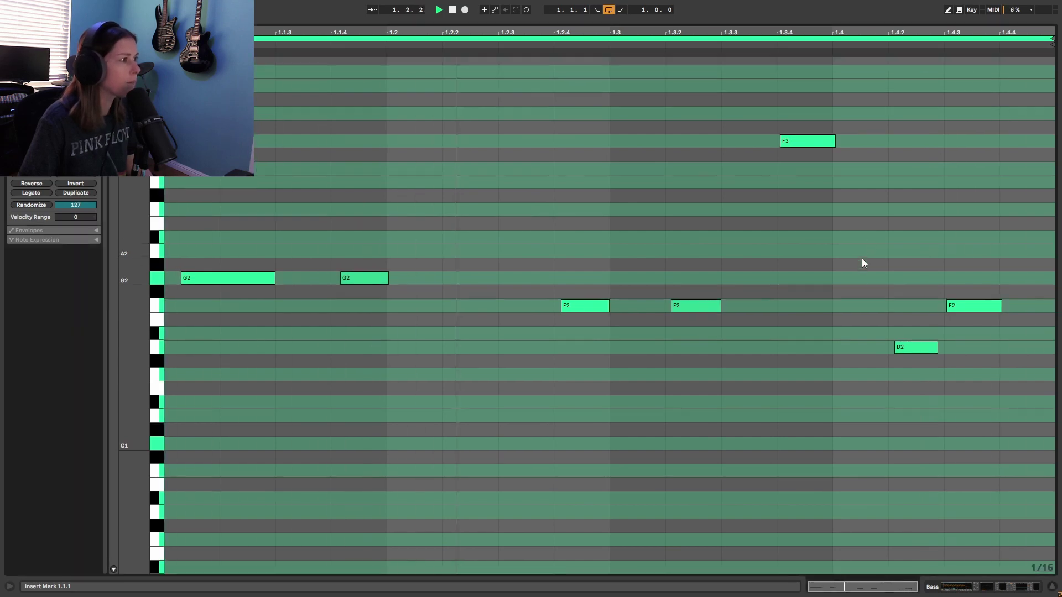
pyautogui.scroll(3, 861, 263)
pyautogui.hotkey('ctrl', 'alt', 'e')
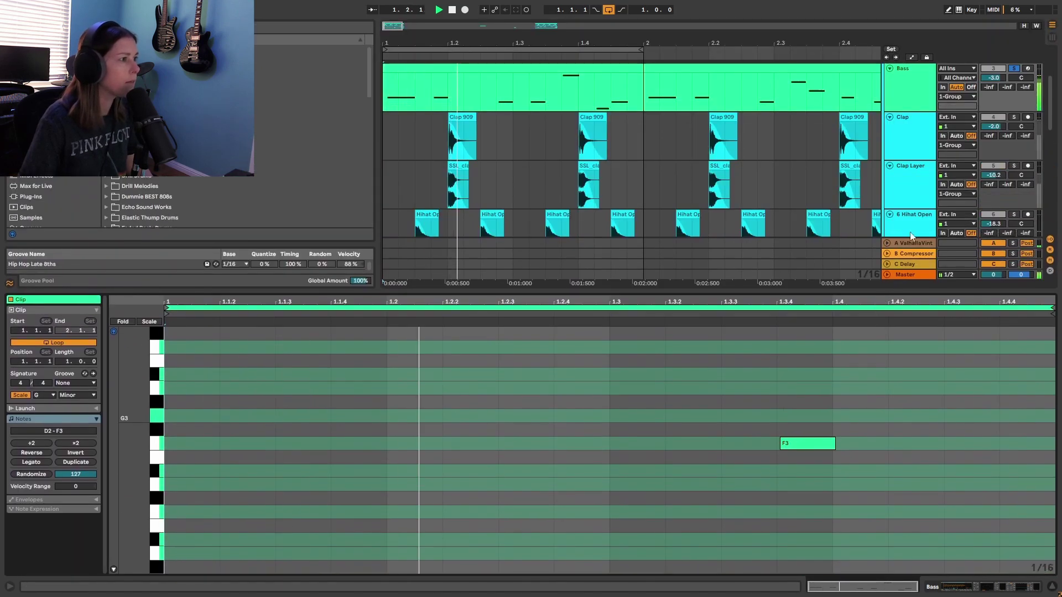
pyautogui.scroll(2, 911, 236)
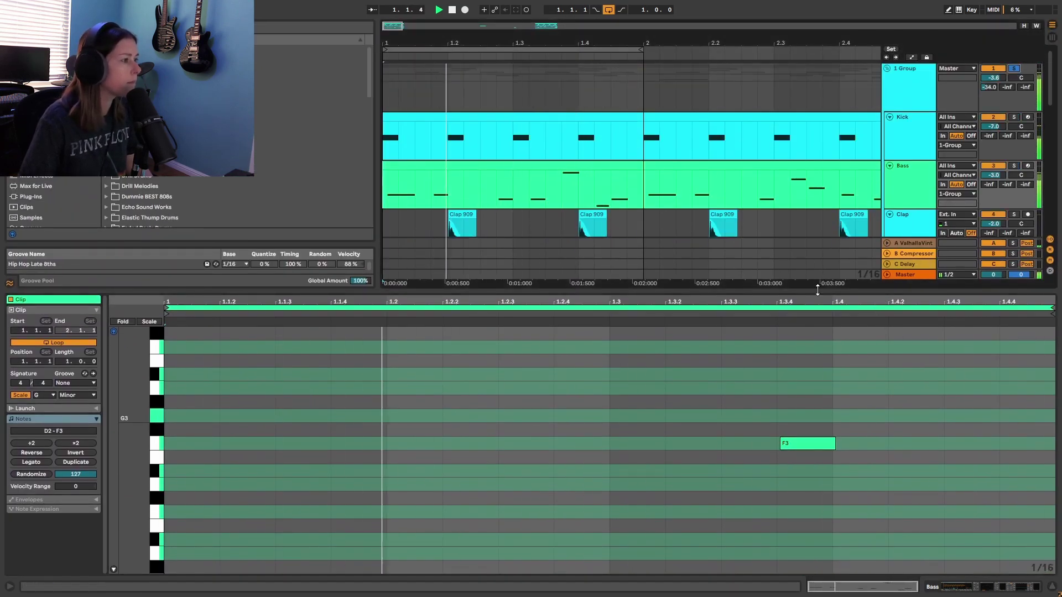